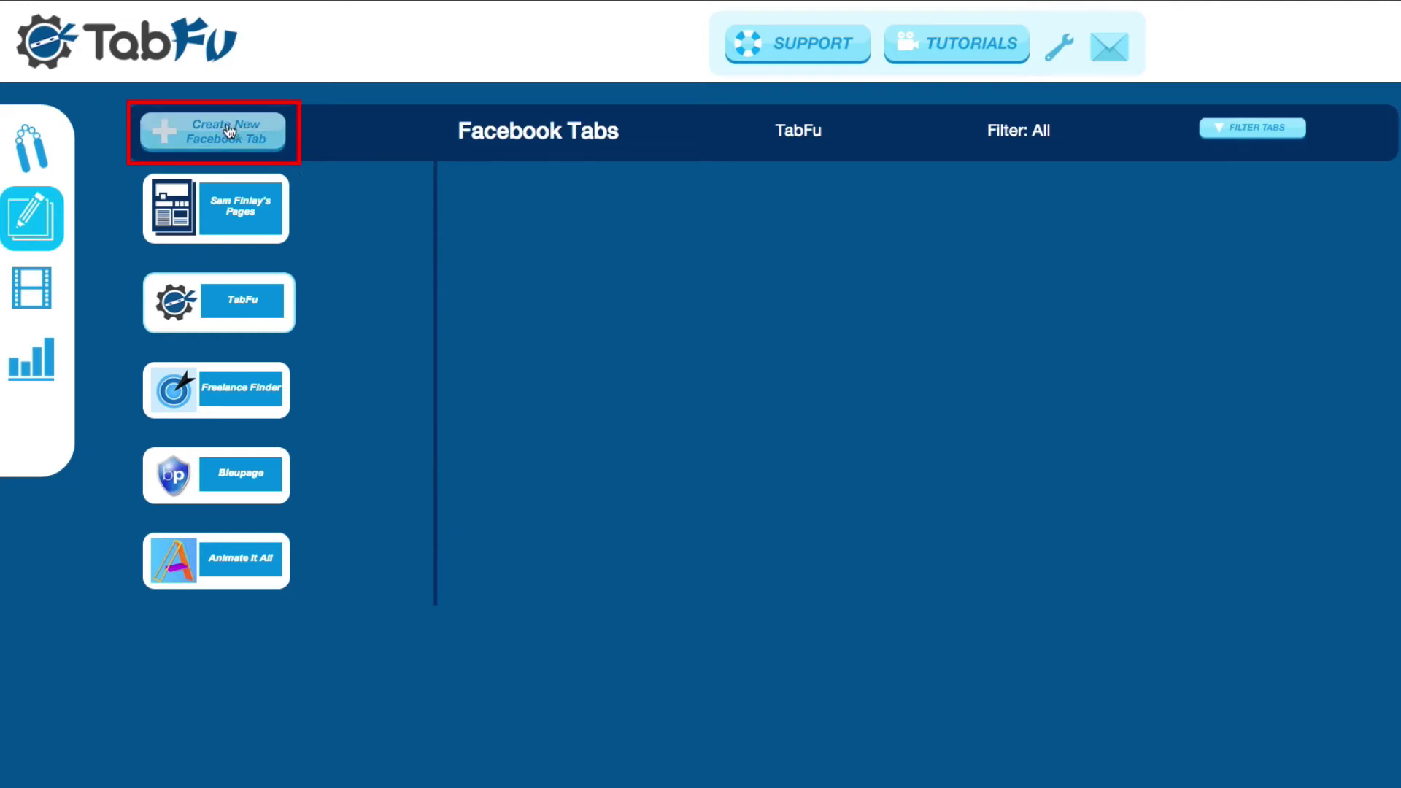
Step: Start a new Facebook tab and scroll through the template gallery
click(232, 131)
scroll(1066, 274, down, 4)
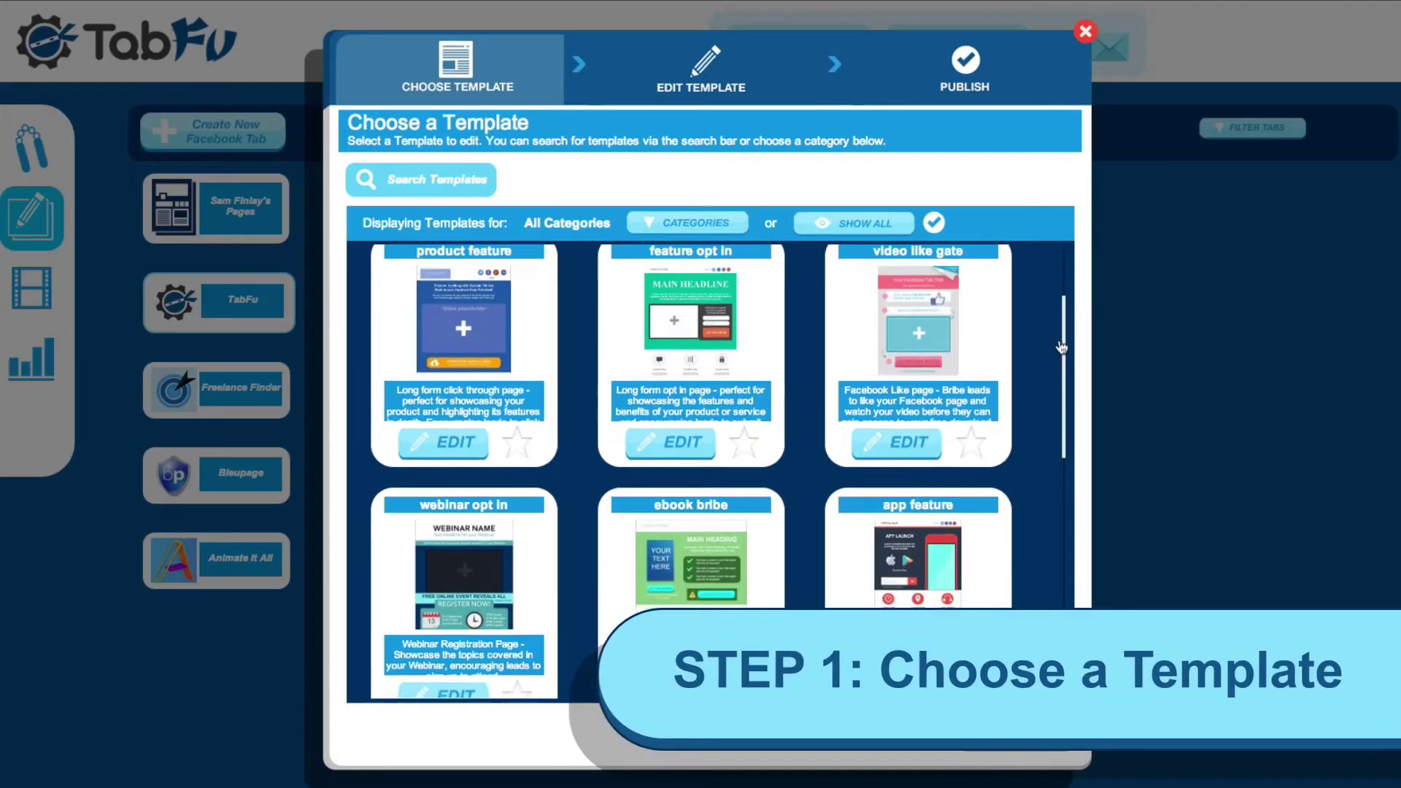
scroll(1062, 269, up, 2)
scroll(1061, 269, up, 2)
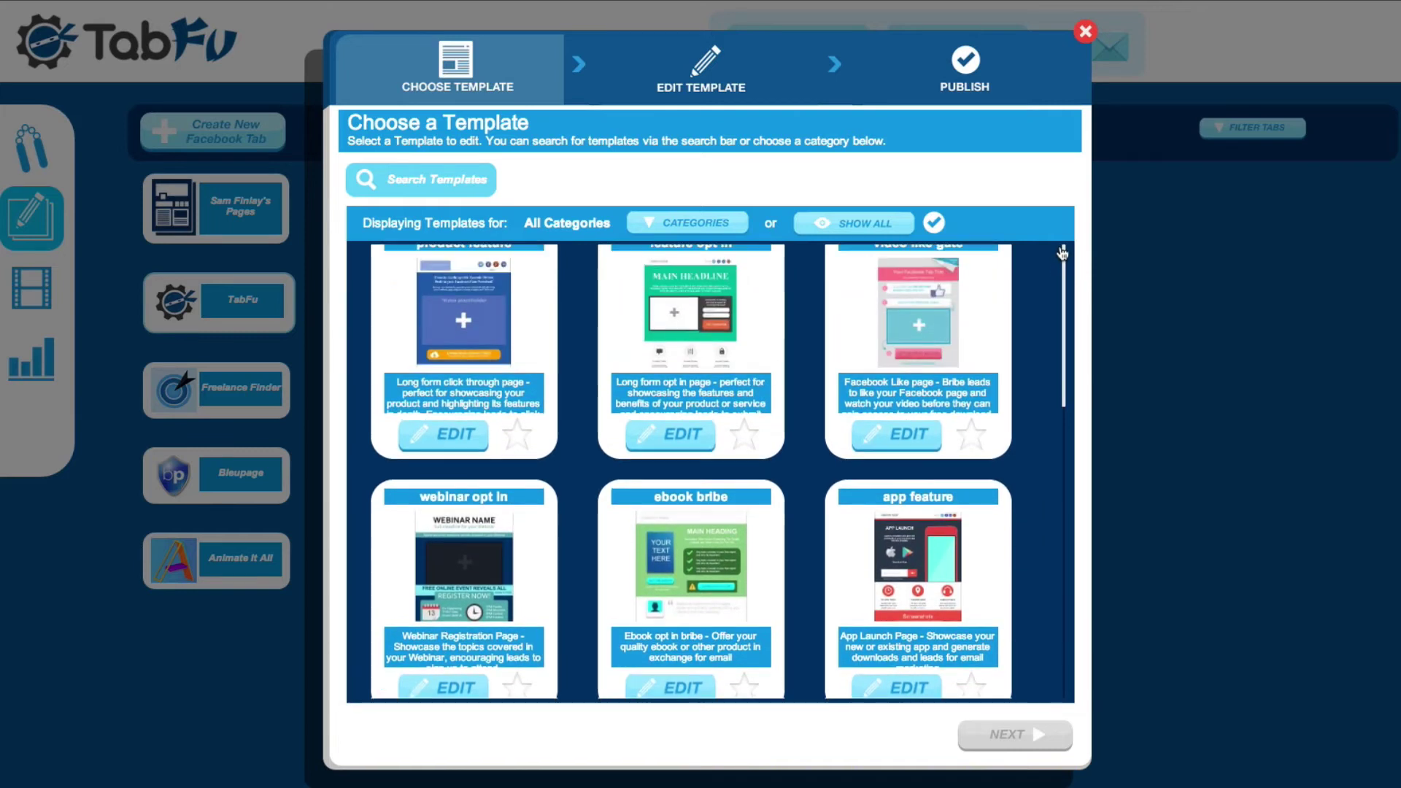
Step: Filter templates by the Bribe, Click through and Opt in categories, then show all
click(698, 221)
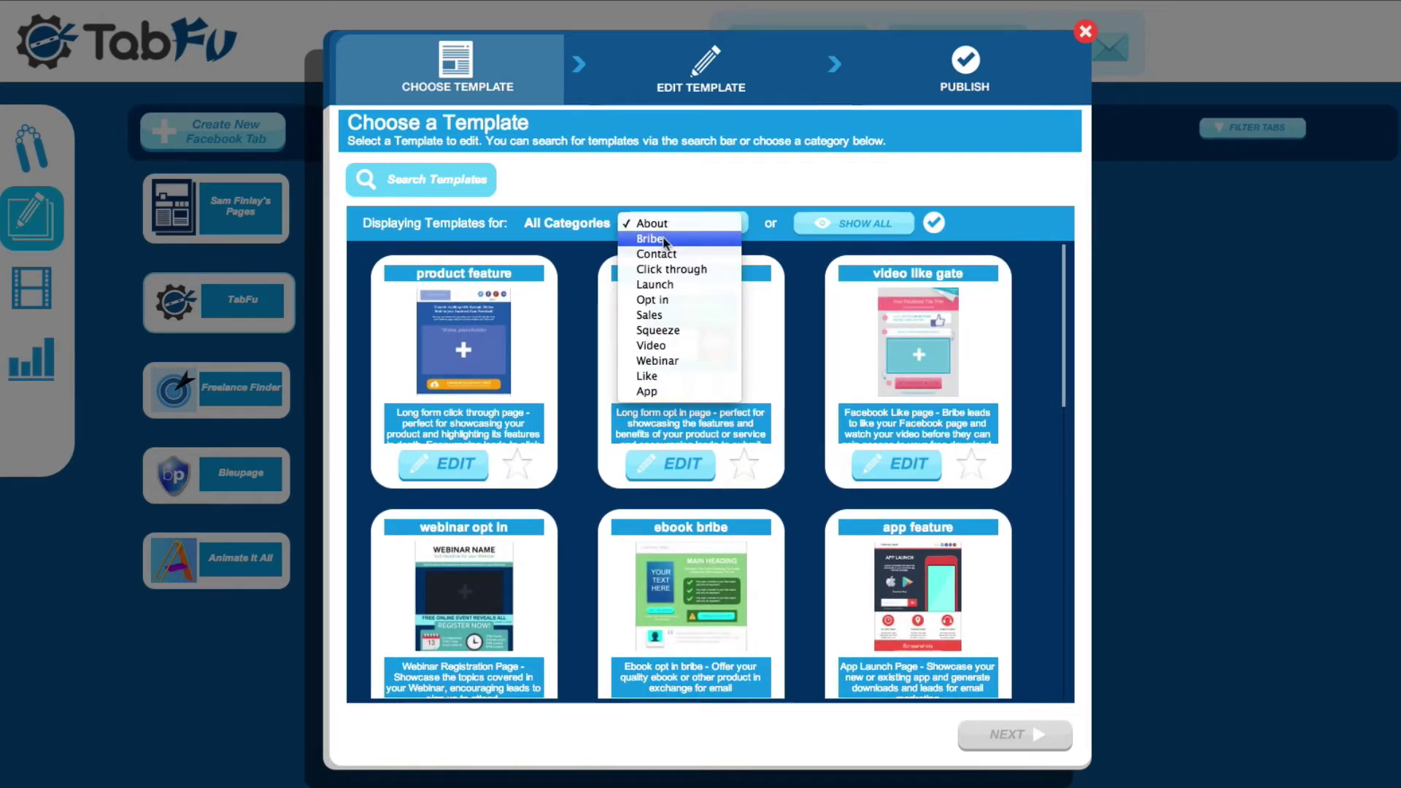
click(689, 239)
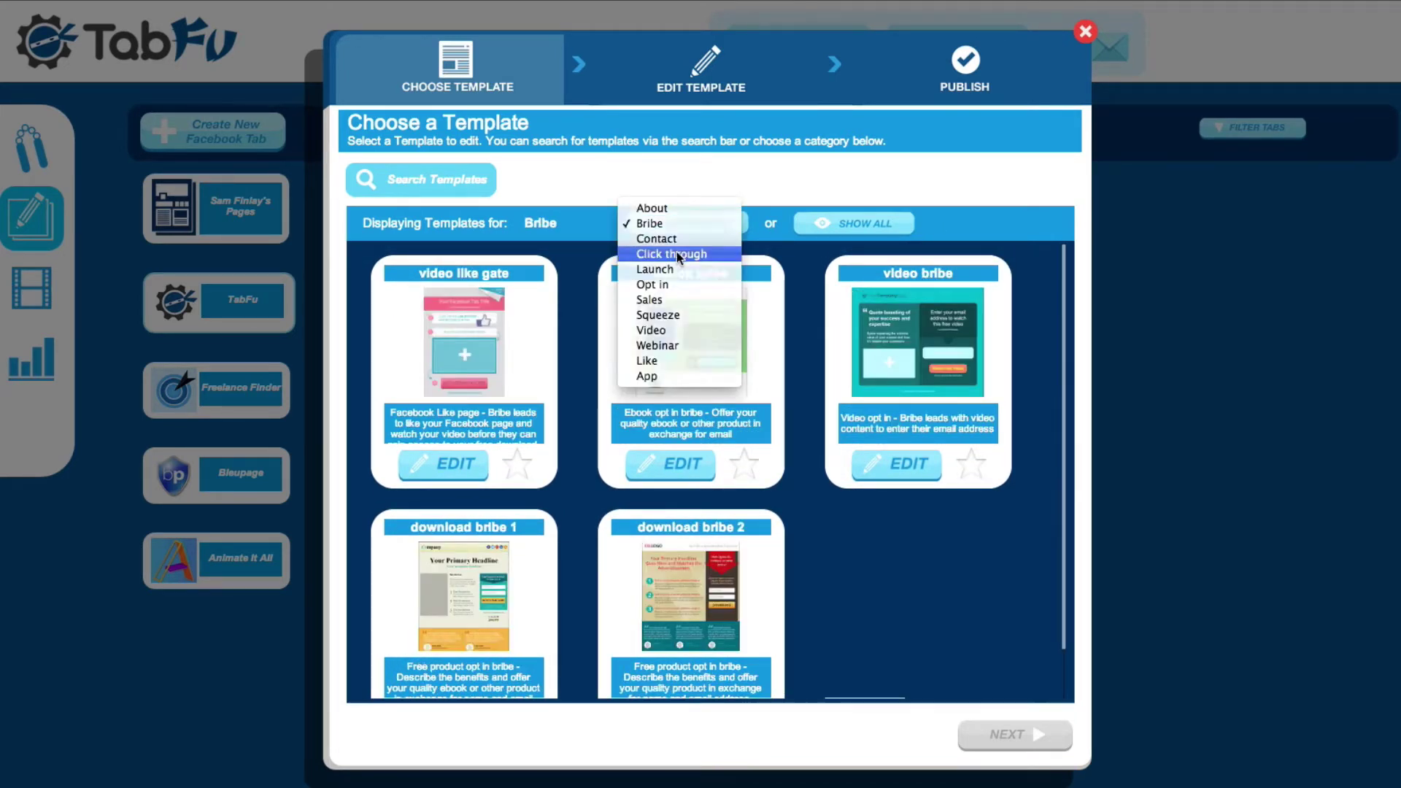
click(676, 252)
click(680, 223)
click(680, 255)
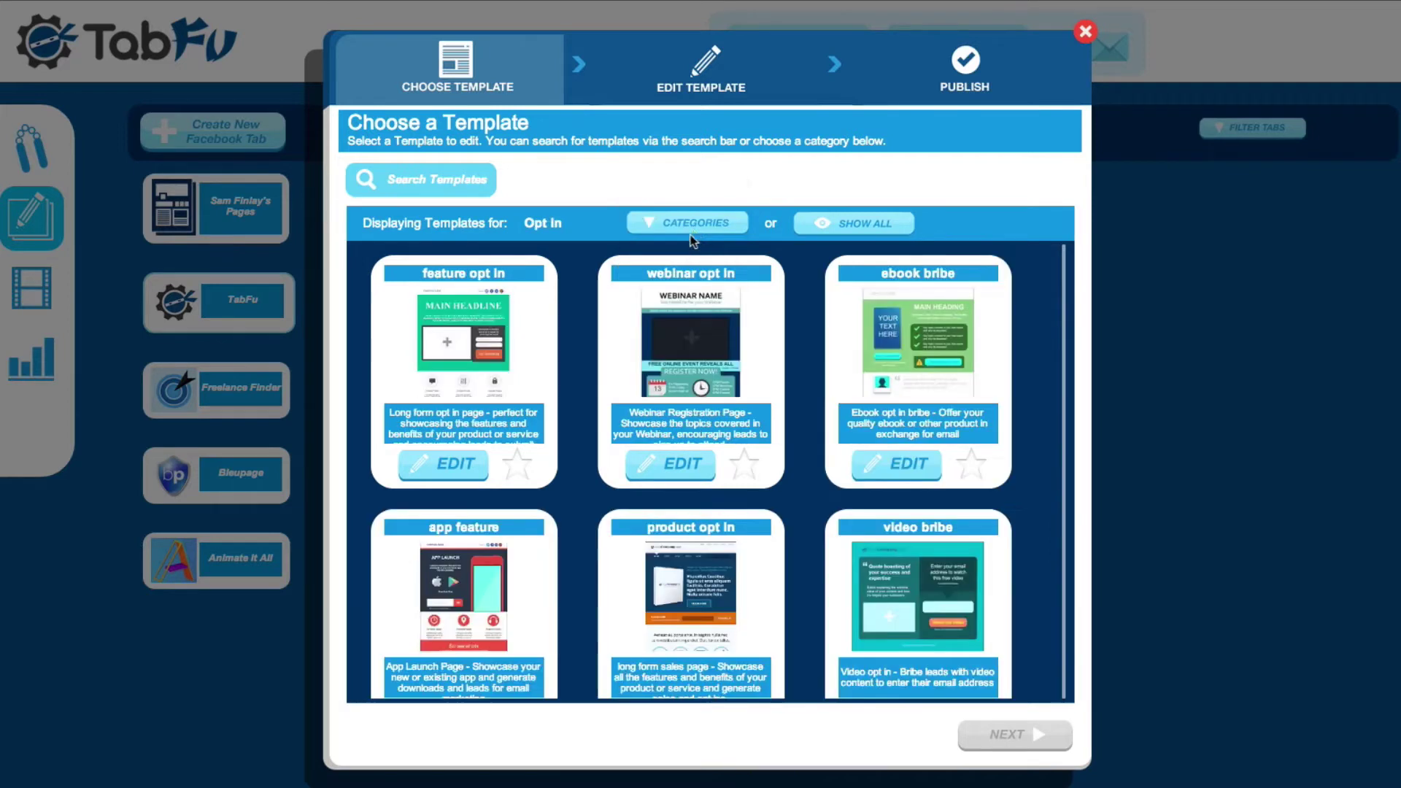
click(865, 224)
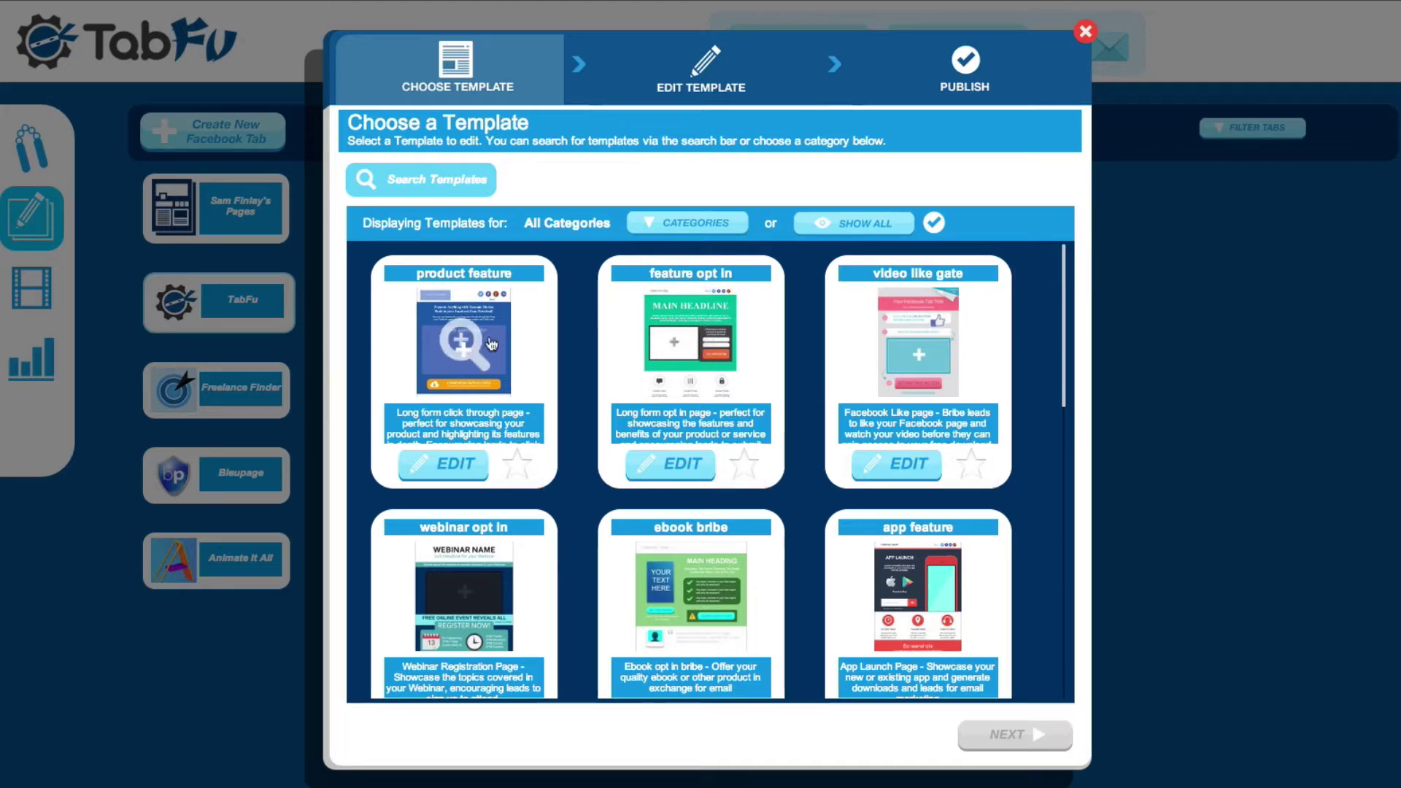
Step: Preview the feature opt in template and open it with EDIT
click(690, 337)
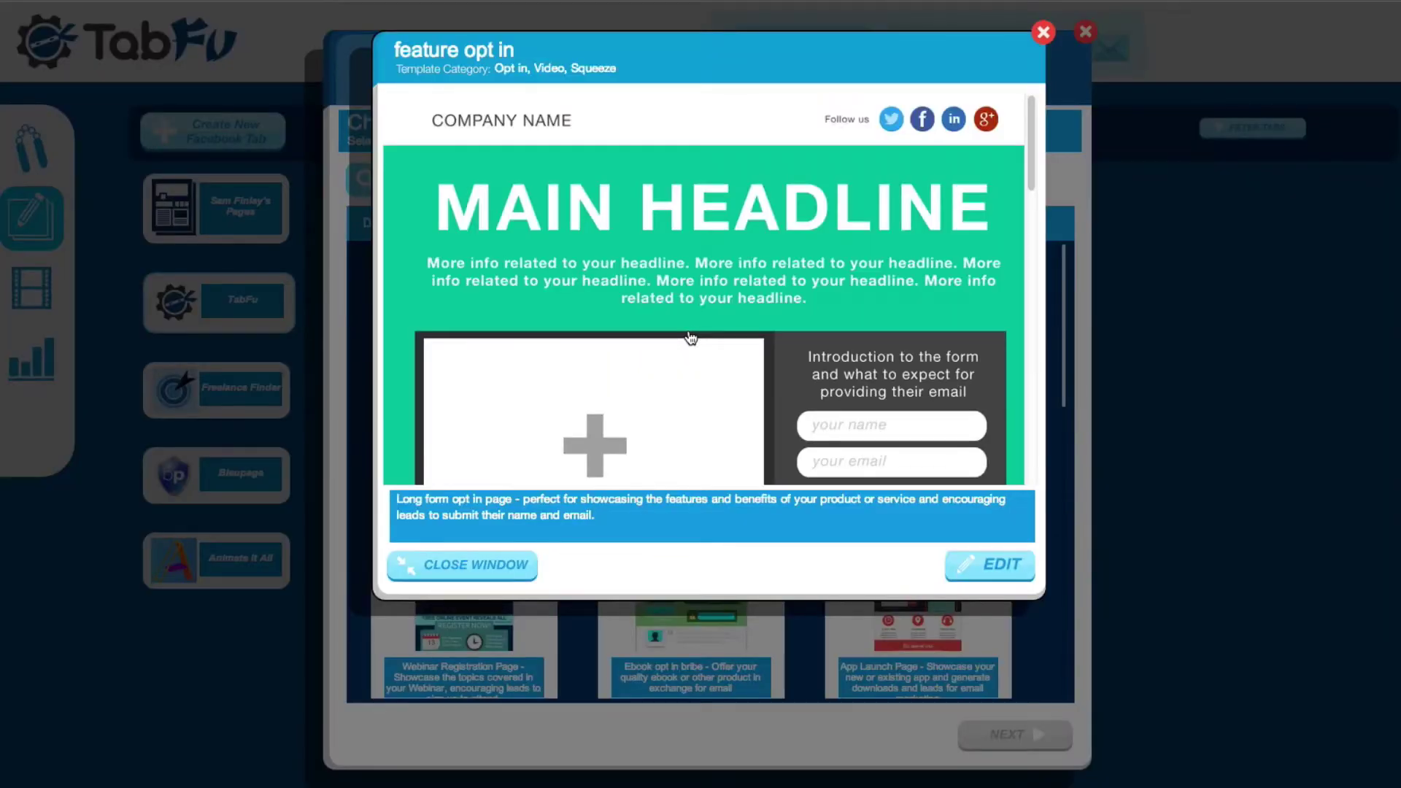
mouse_move(1032, 142)
mouse_down()
mouse_move(1028, 449)
mouse_move(1026, 95)
mouse_up()
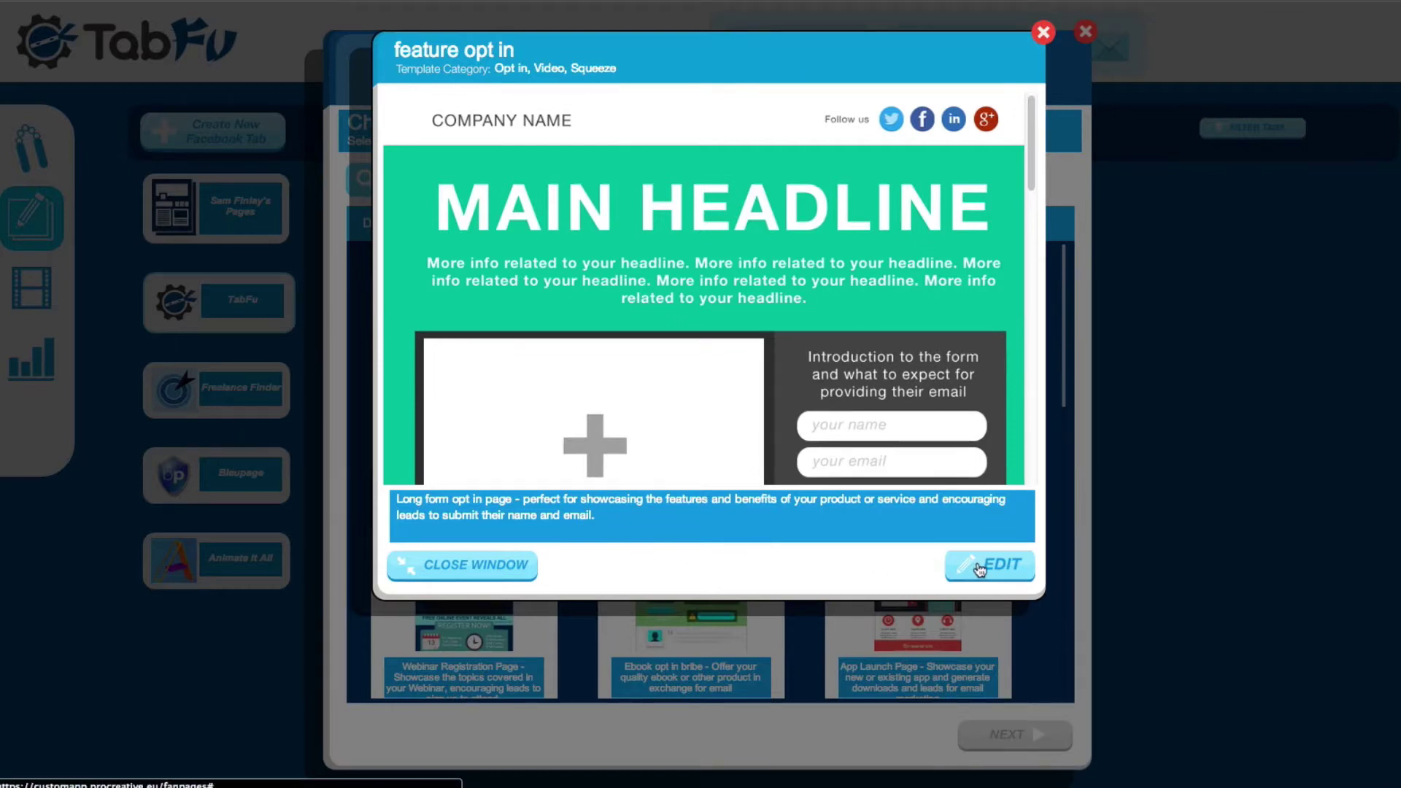
click(970, 566)
text(Ta)
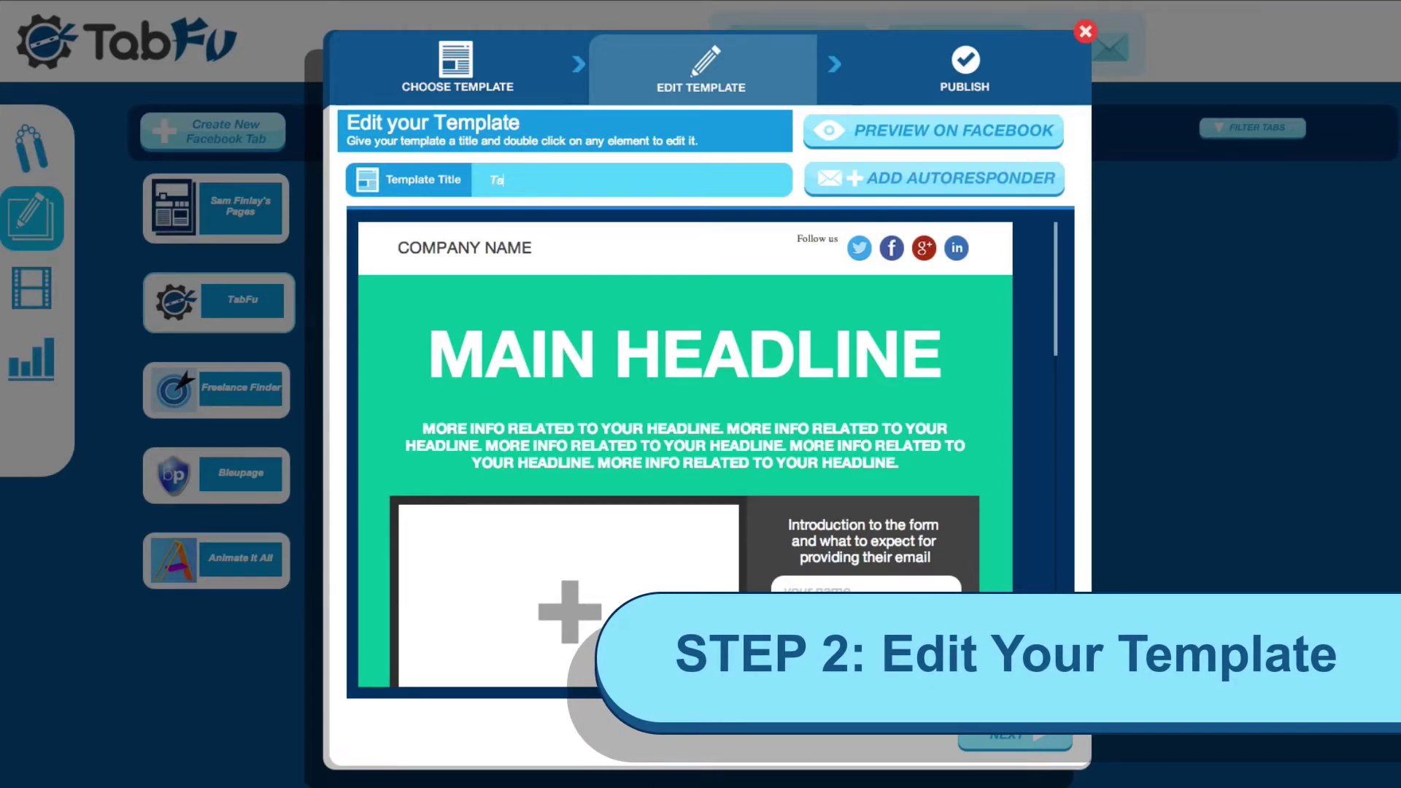
Step: Title the template 'Tabfu FREE Trial!' and replace COMPANY NAME with TABFU
text(bfu FREE Tr)
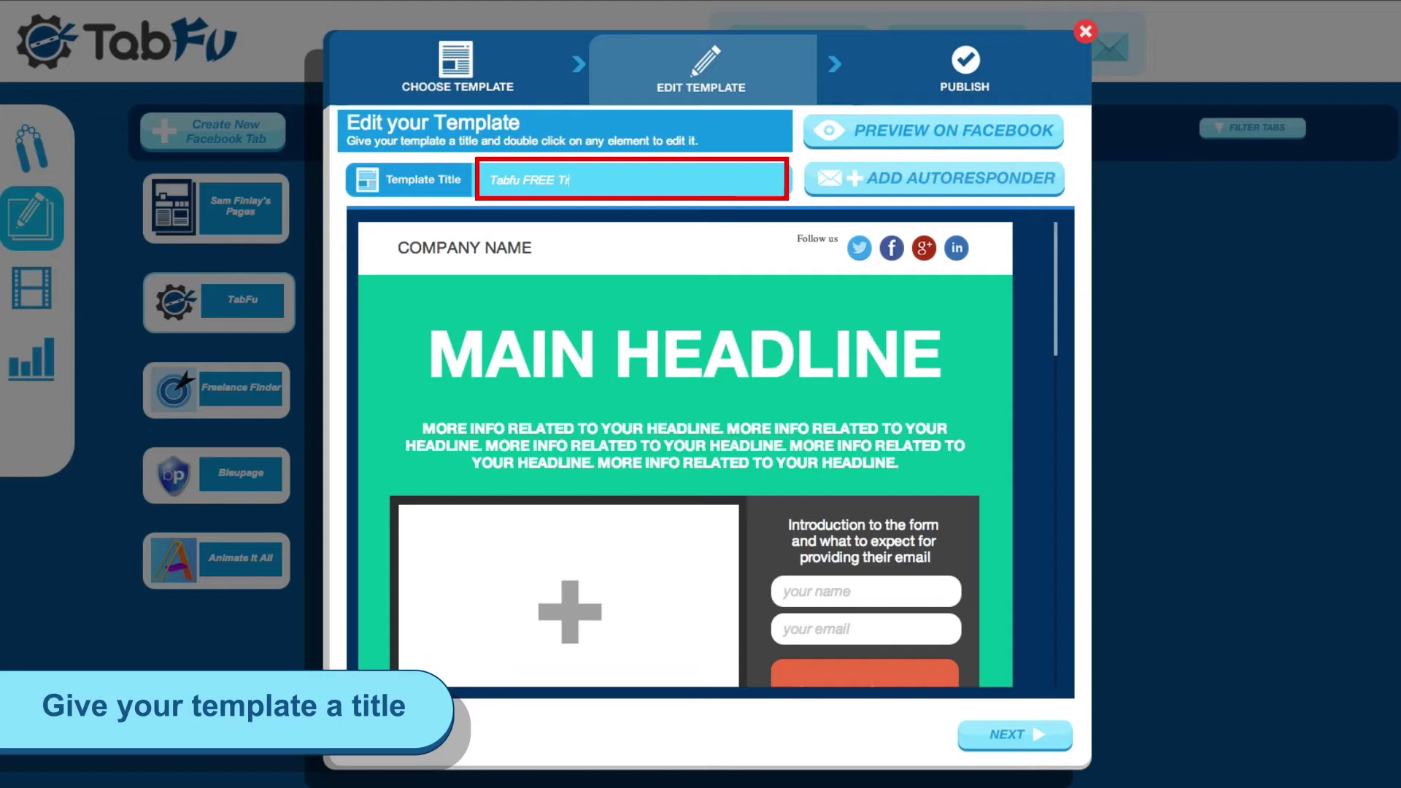
text(ial!)
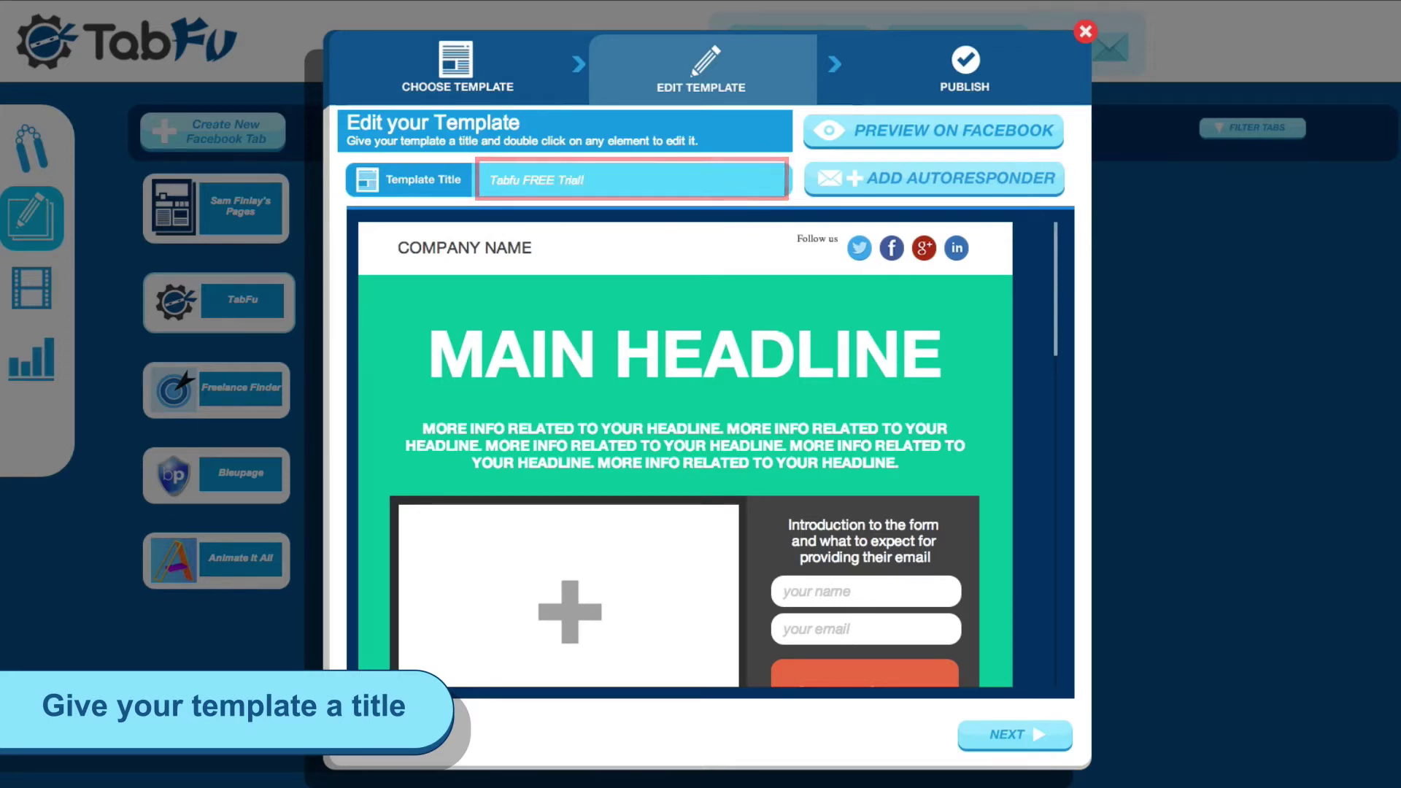
double_click(469, 249)
drag(698, 473, 611, 464)
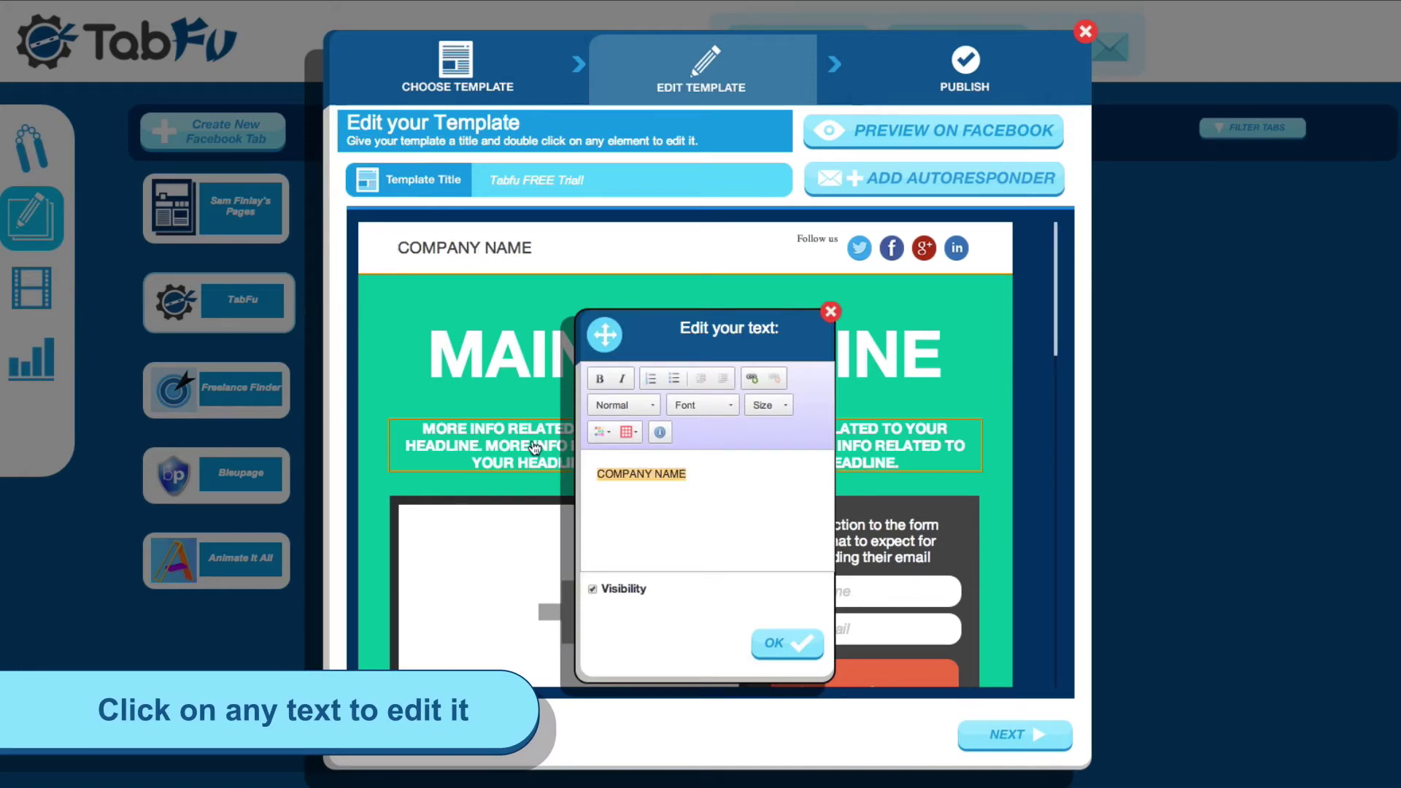
text(TABFU)
click(803, 652)
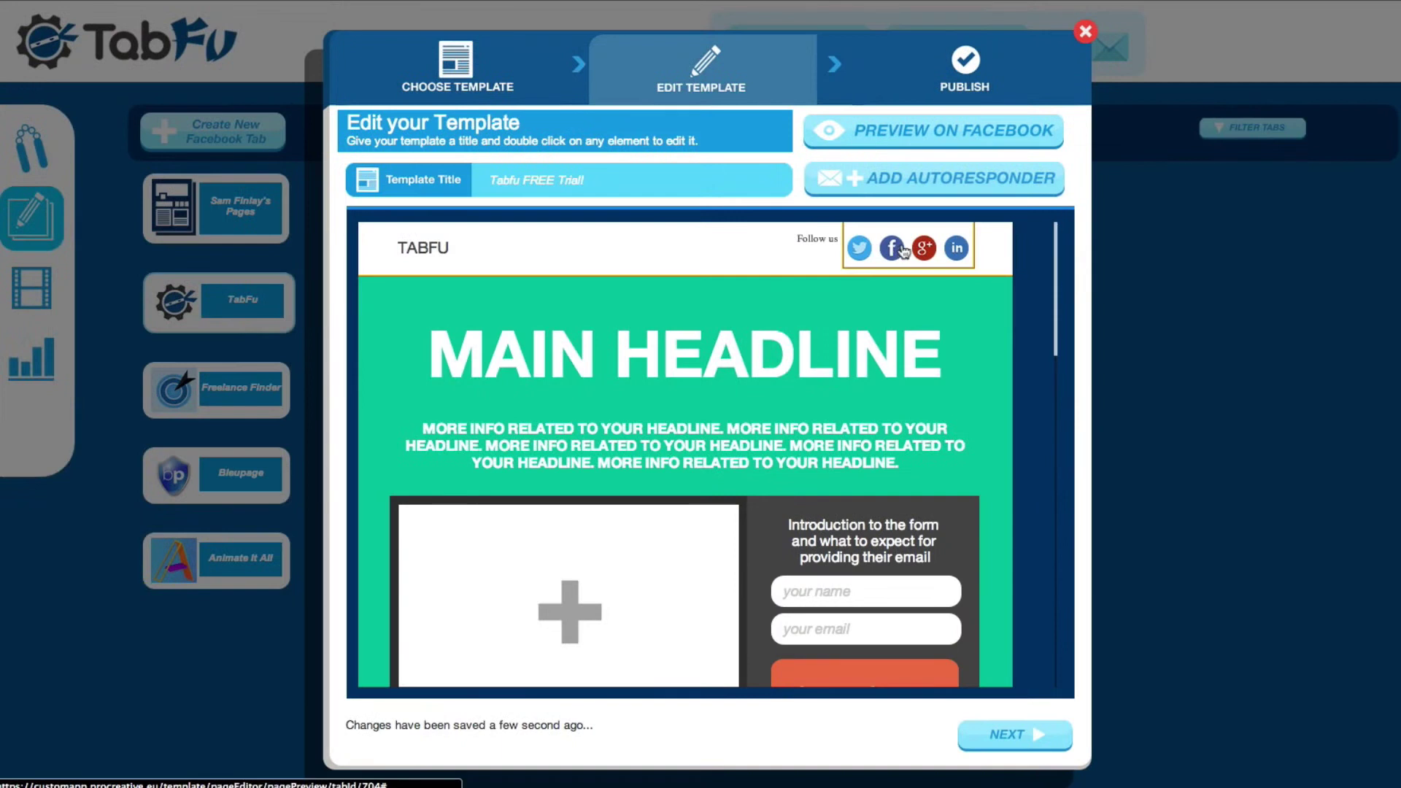
Step: Paste the Twitter, Facebook, Google+ and LinkedIn URLs into the social icons, with Visibility ticked
double_click(904, 252)
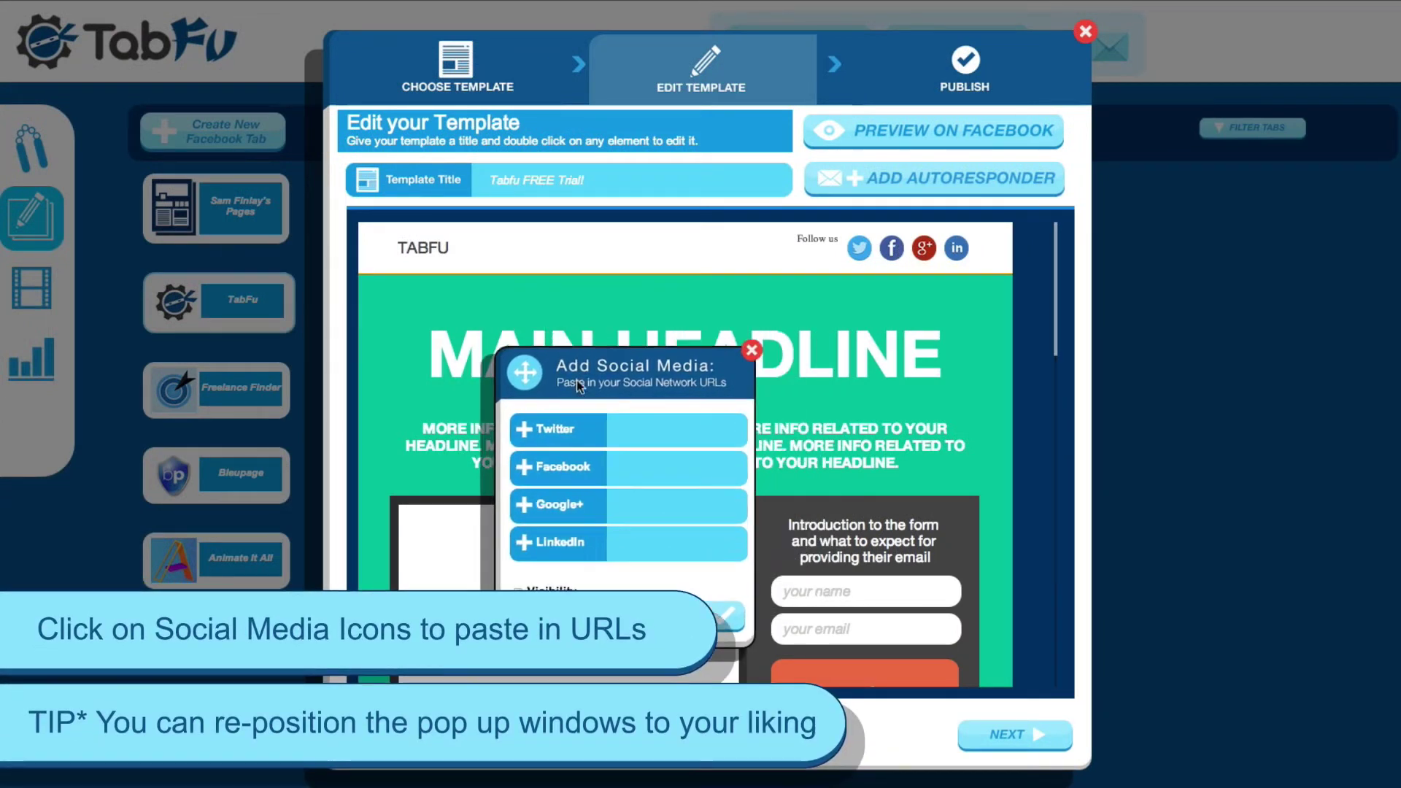
drag(613, 326, 1032, 325)
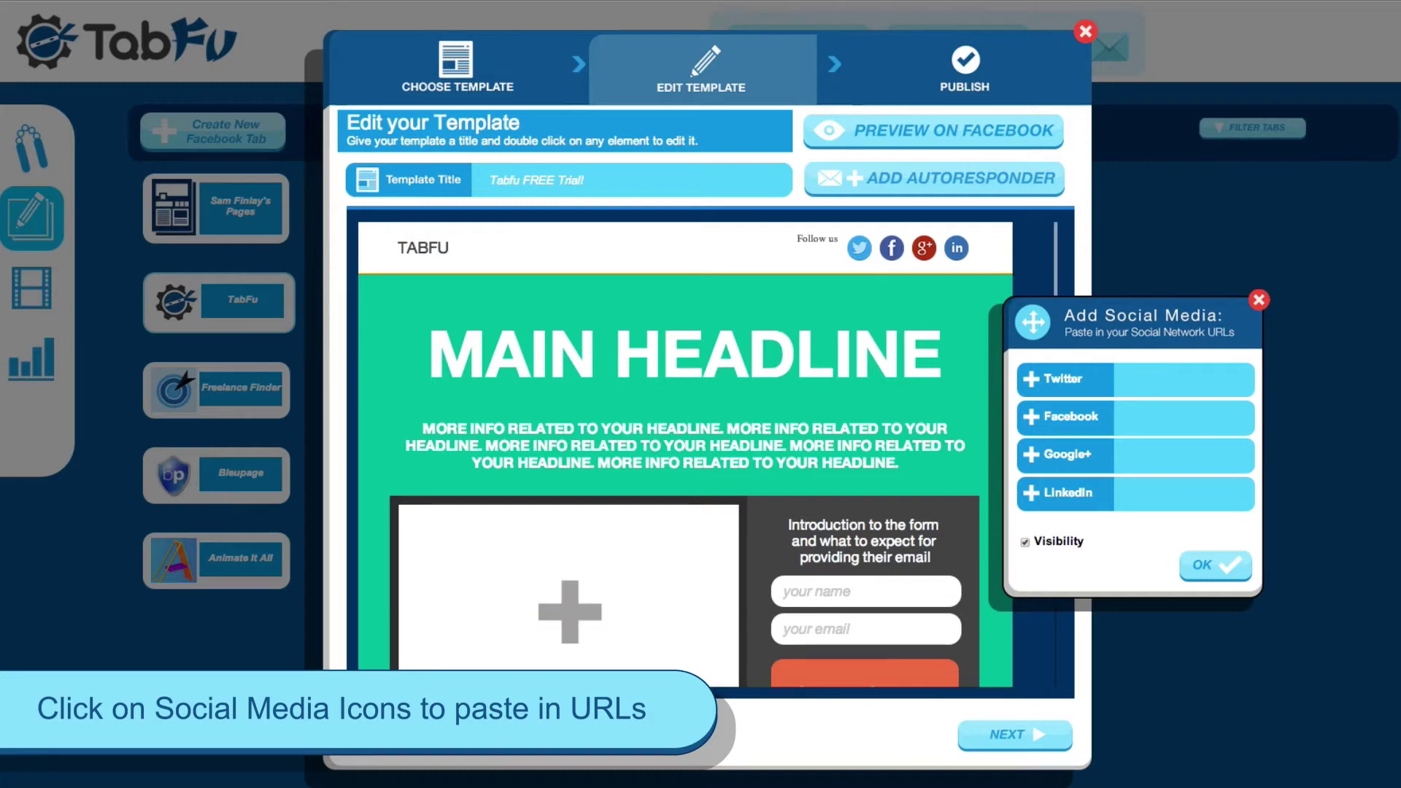
key(ctrl+v)
key(Tab)
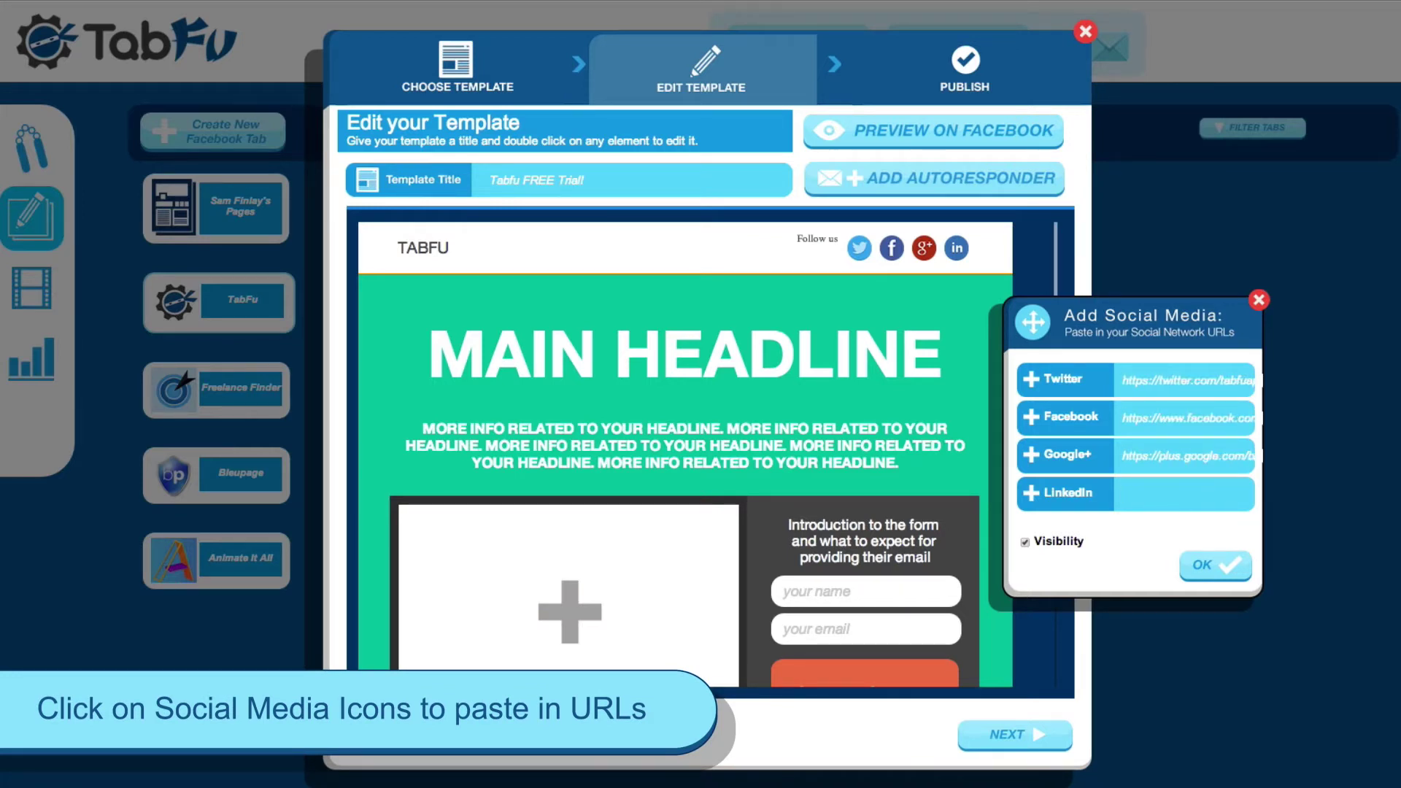
key(ctrl+v)
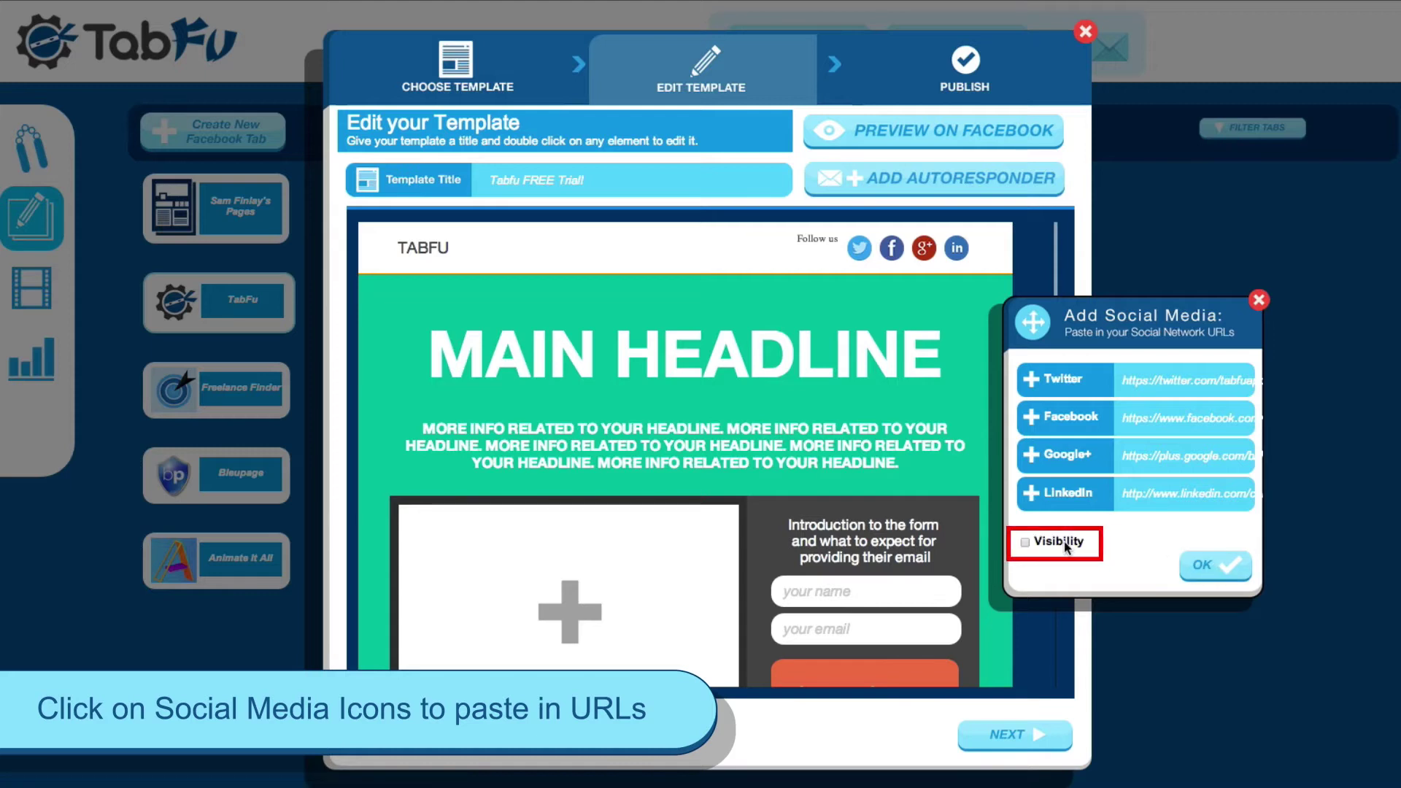
click(1064, 541)
click(1206, 573)
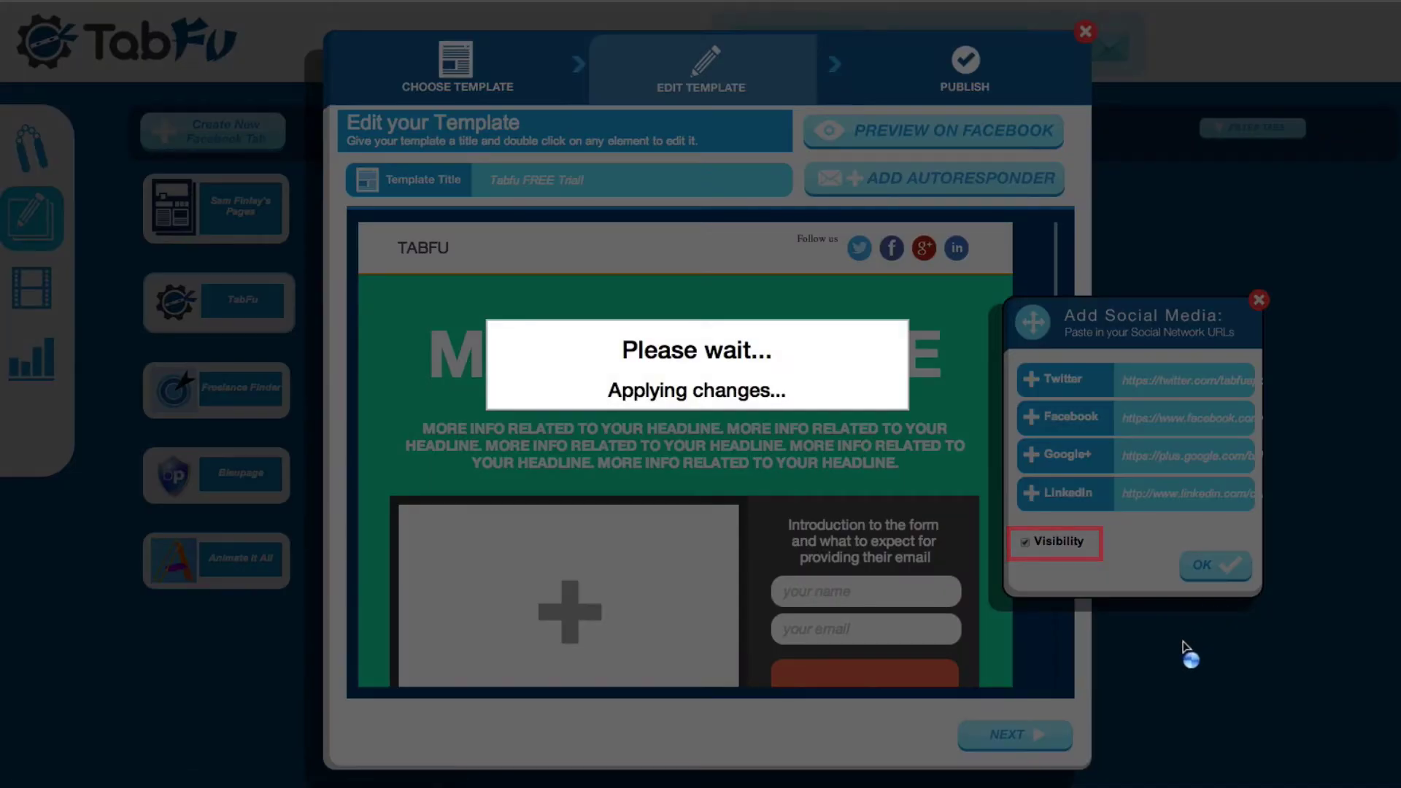
Step: Upload 'tabfu product shot.png' into the empty image placeholder
scroll(1053, 387, down, 3)
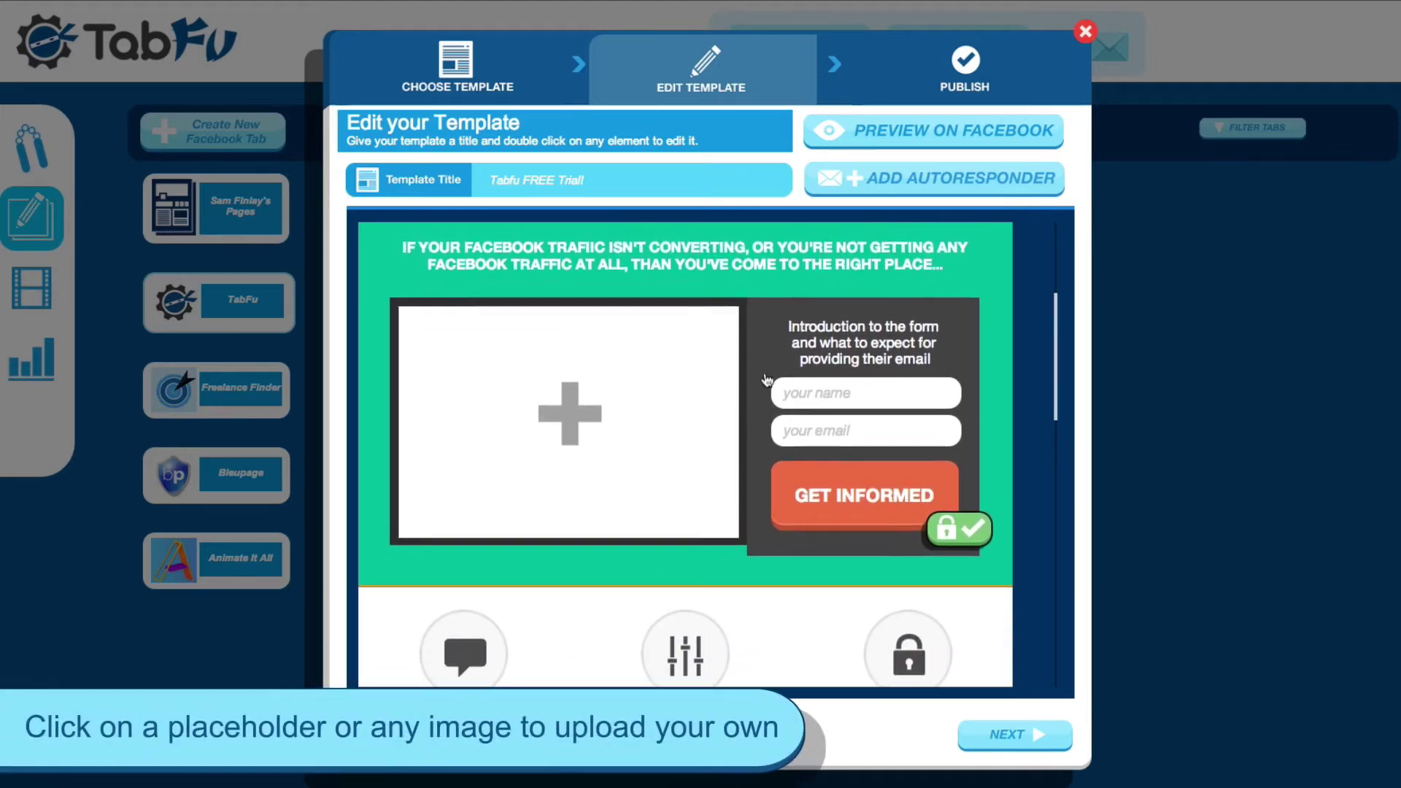
click(572, 415)
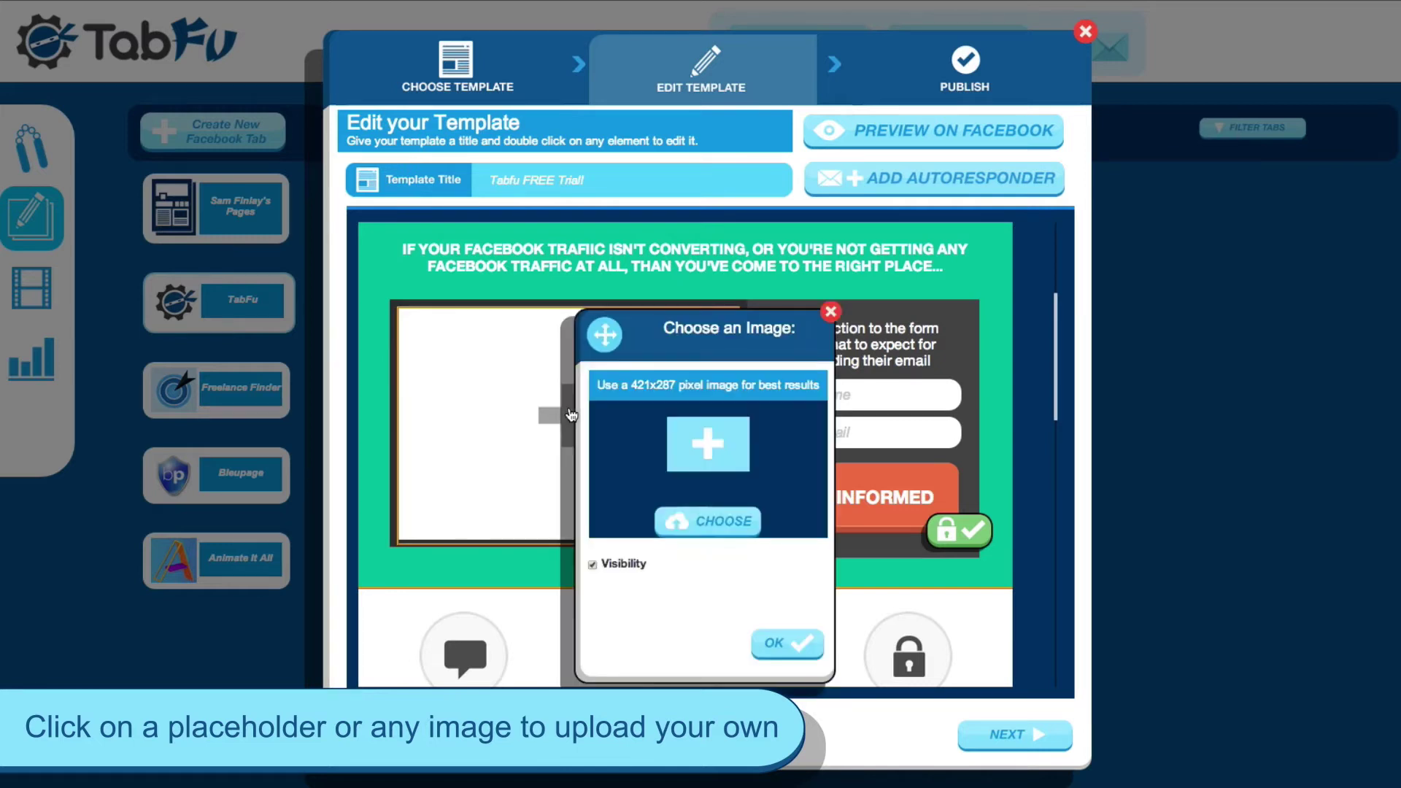
click(705, 517)
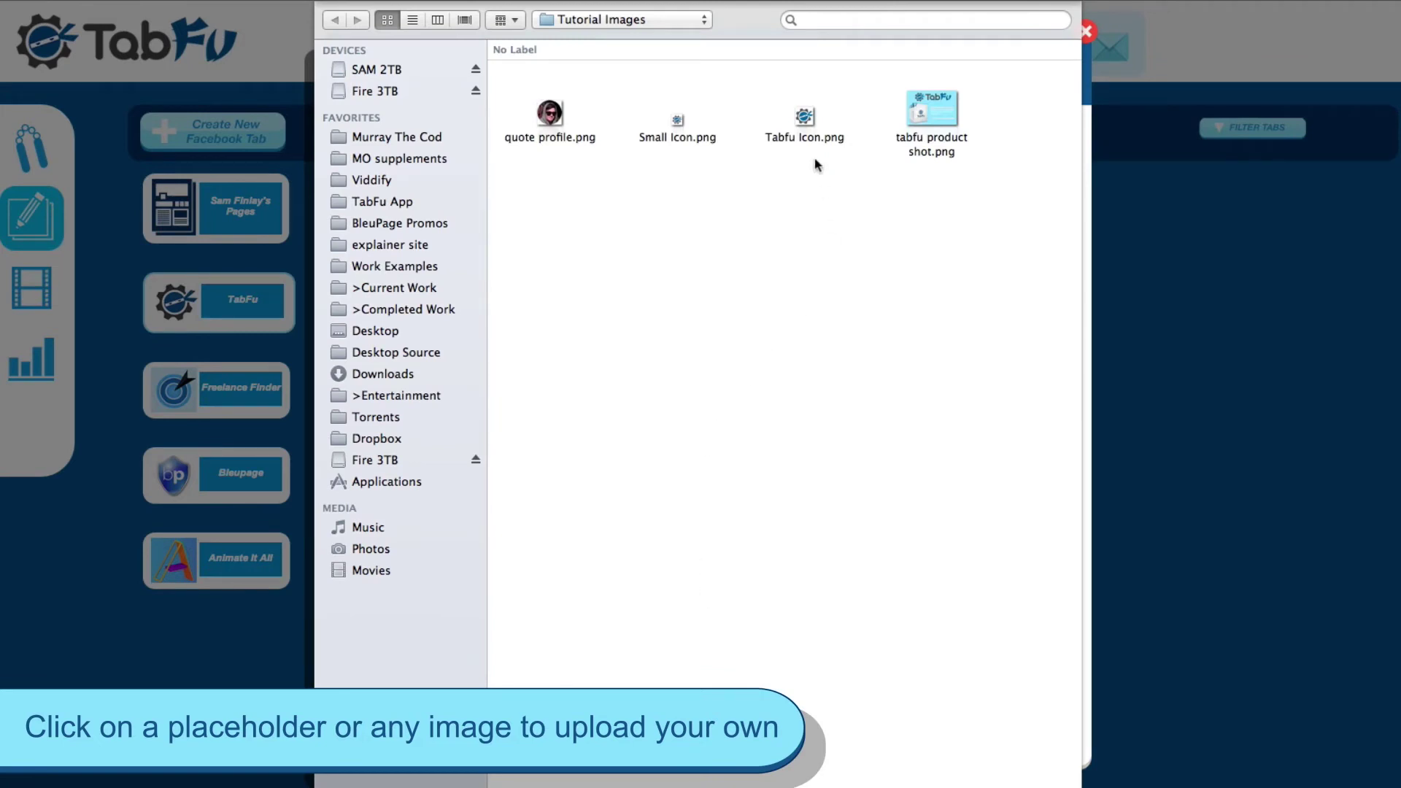
double_click(925, 108)
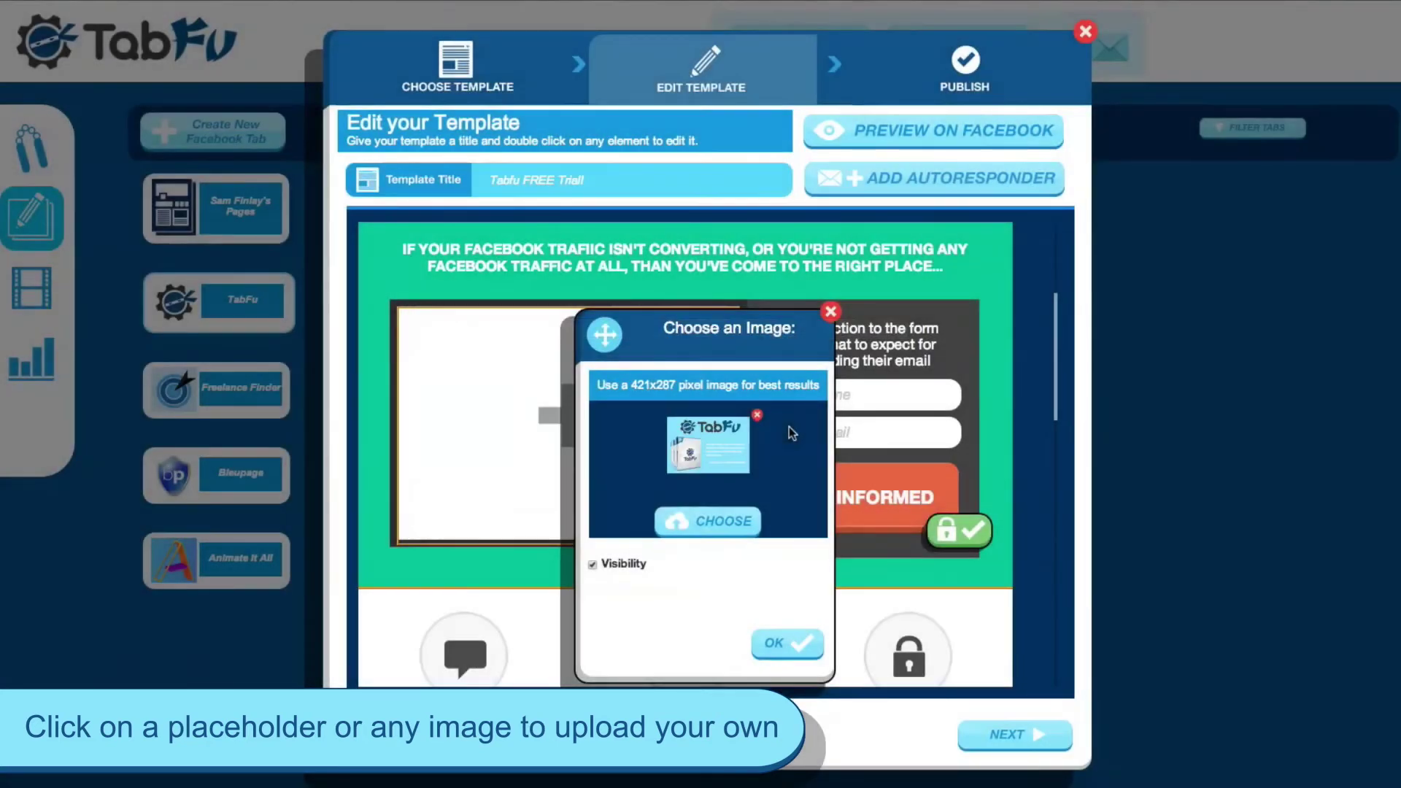
click(784, 652)
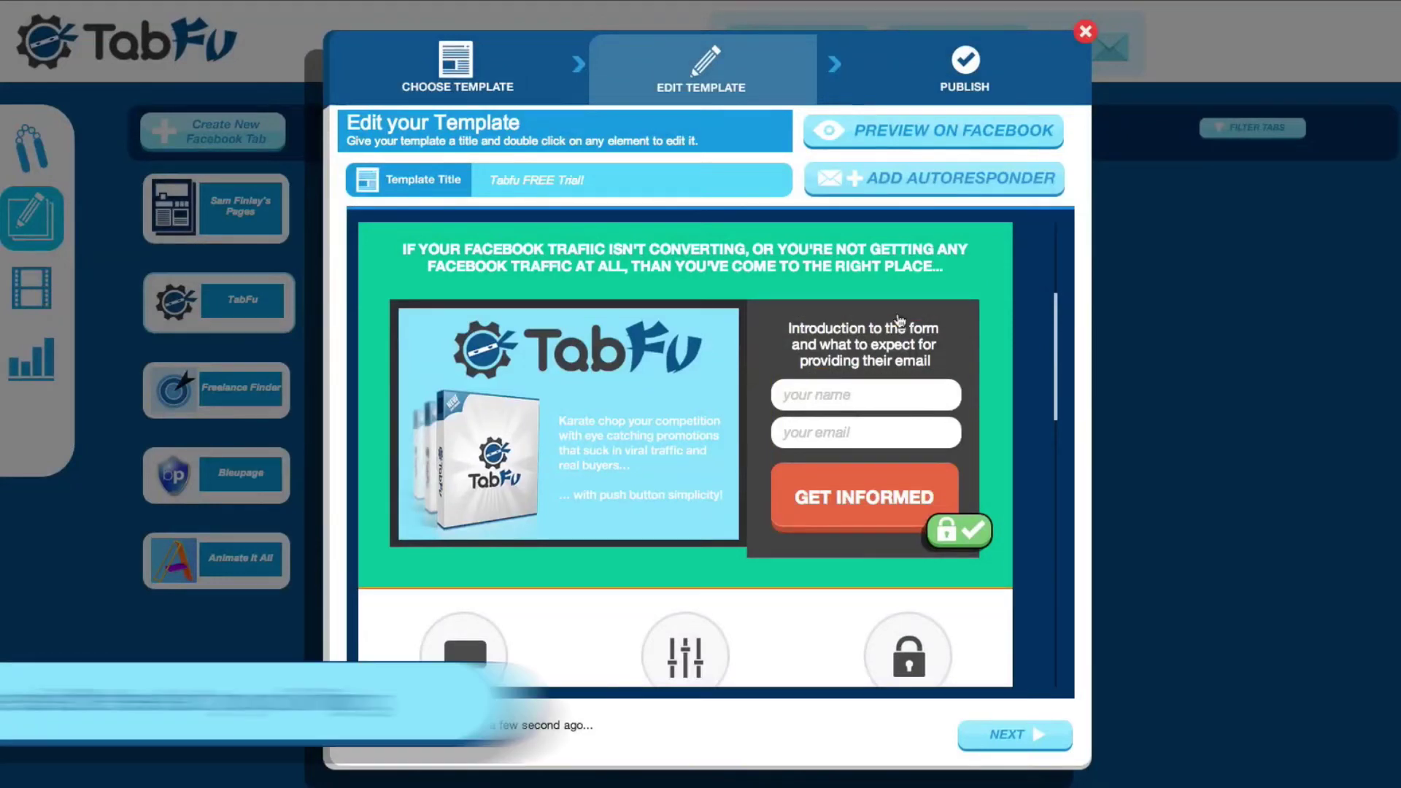
Step: Change the sign-up intro text to 'Sign up below for your FREE 7 day trial of Tabfu!'
double_click(886, 341)
key(ctrl+a)
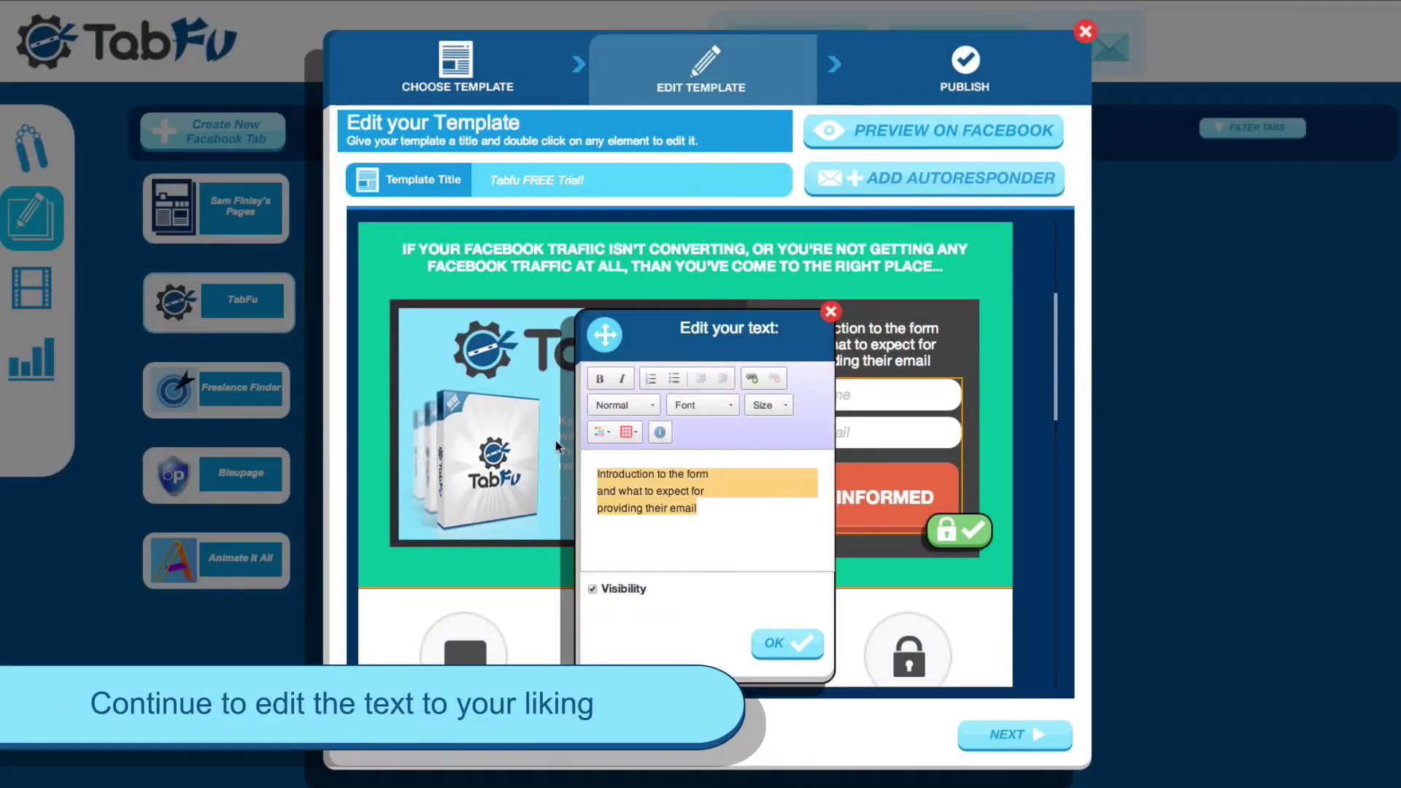
key(BackSpace)
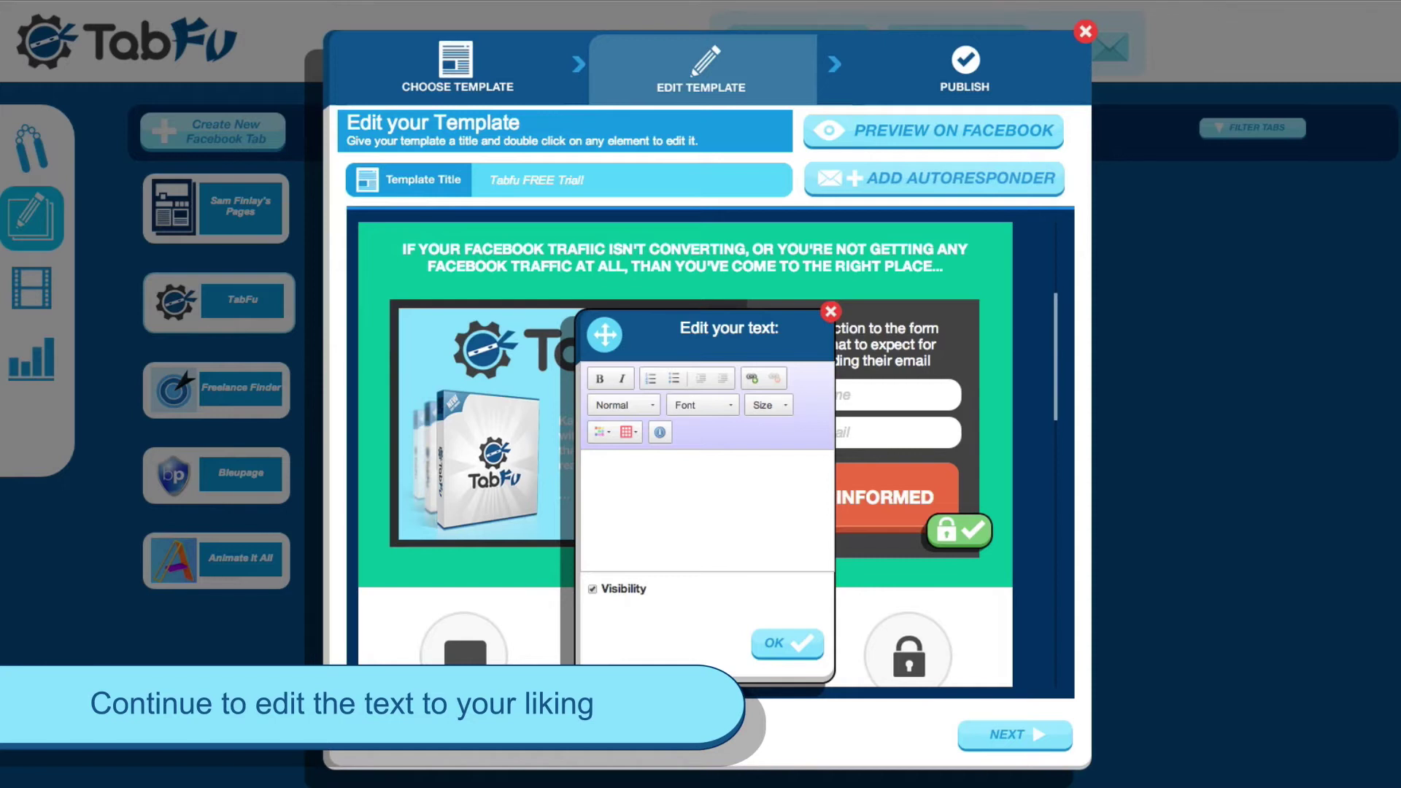
text(Sign up below for your FREE 7 day trial of Tabfu!)
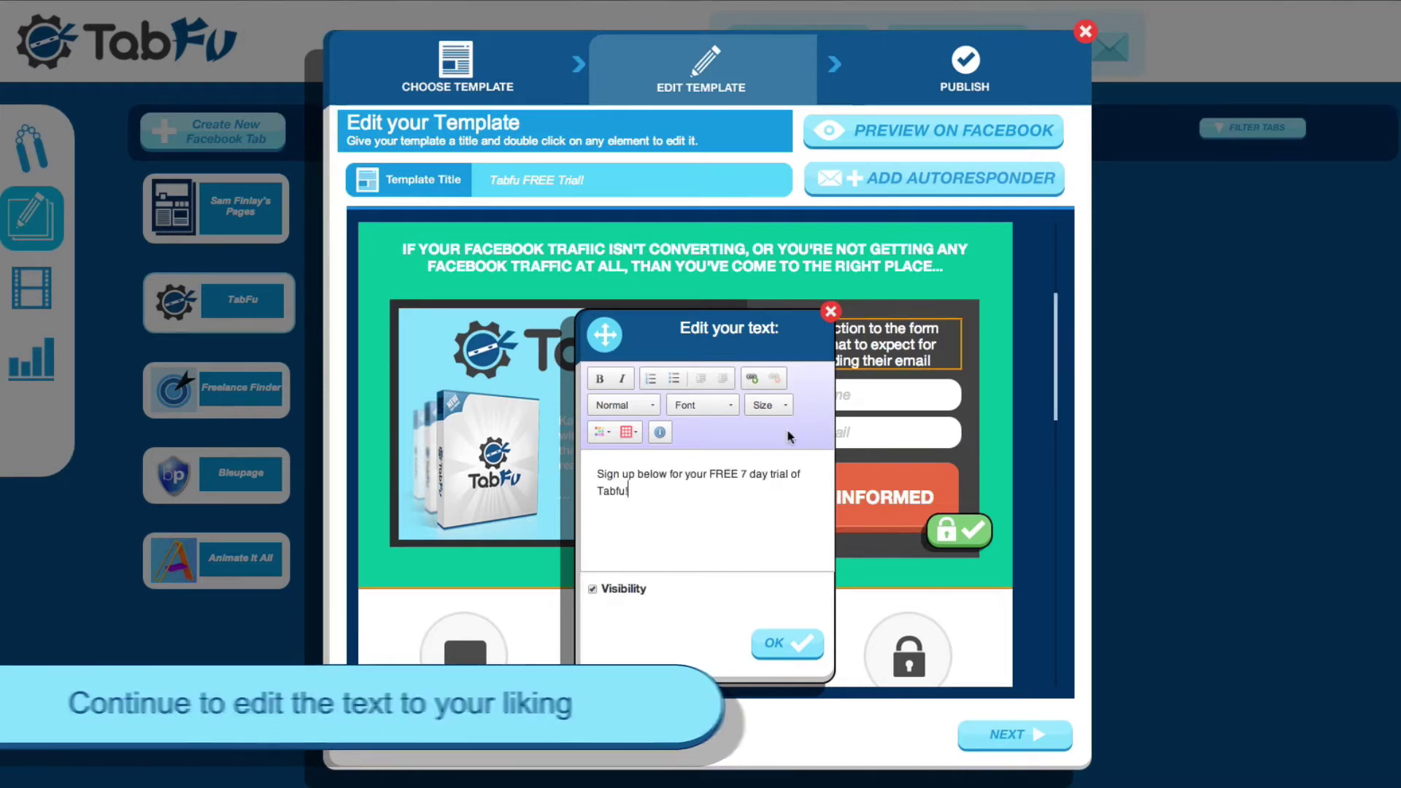
click(788, 644)
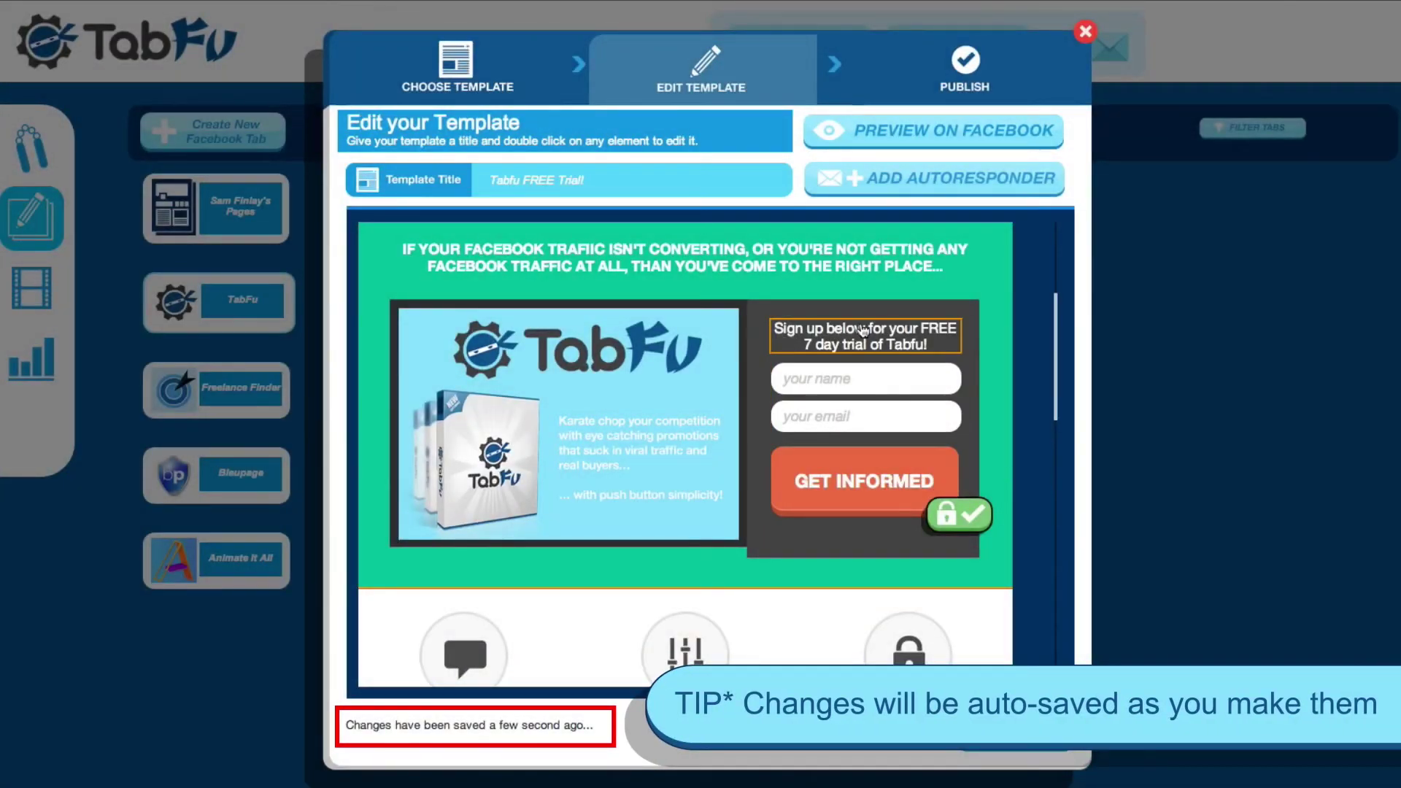
scroll(989, 279, up, 4)
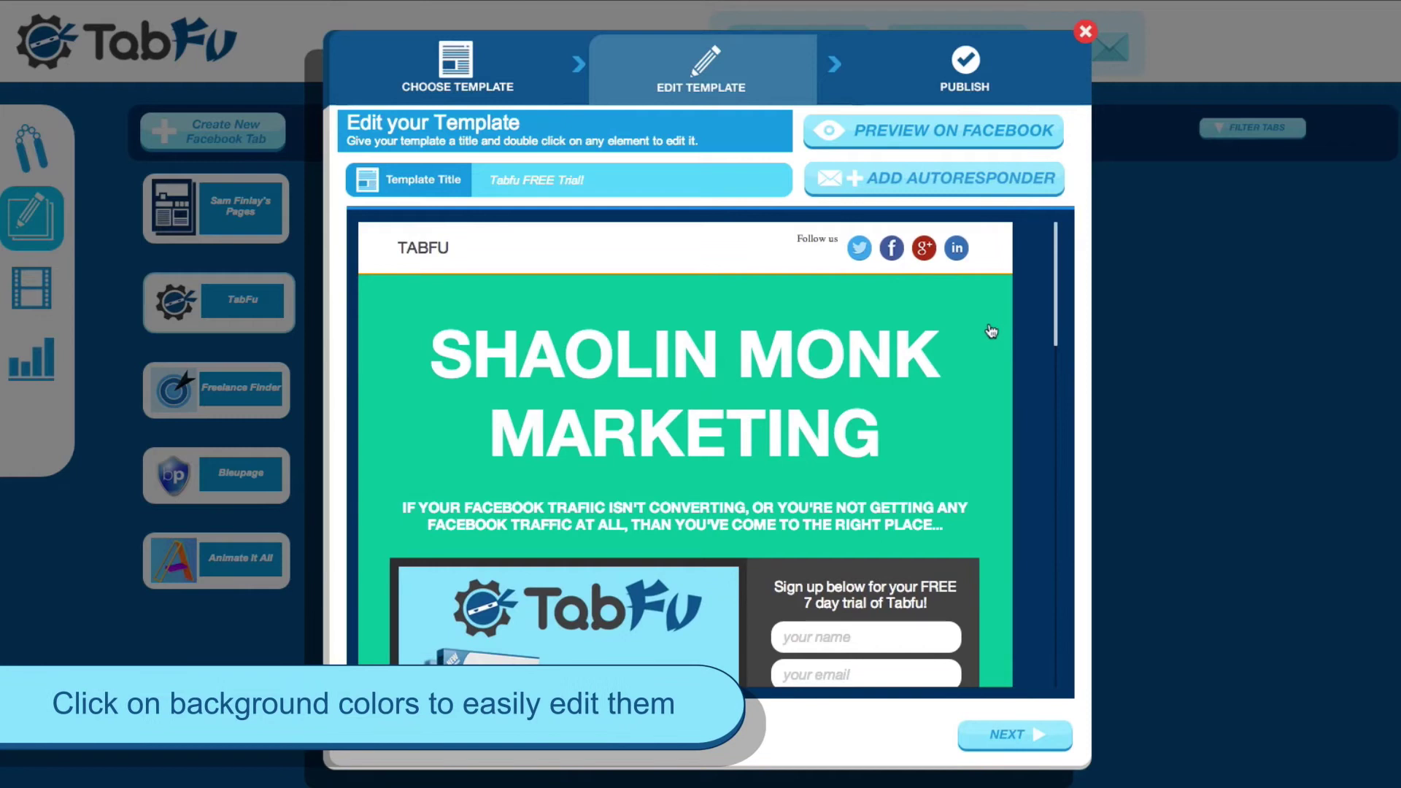
Step: Set the green headline background to dark navy blue using the Pick a Color wheel
click(990, 331)
drag(649, 488, 672, 502)
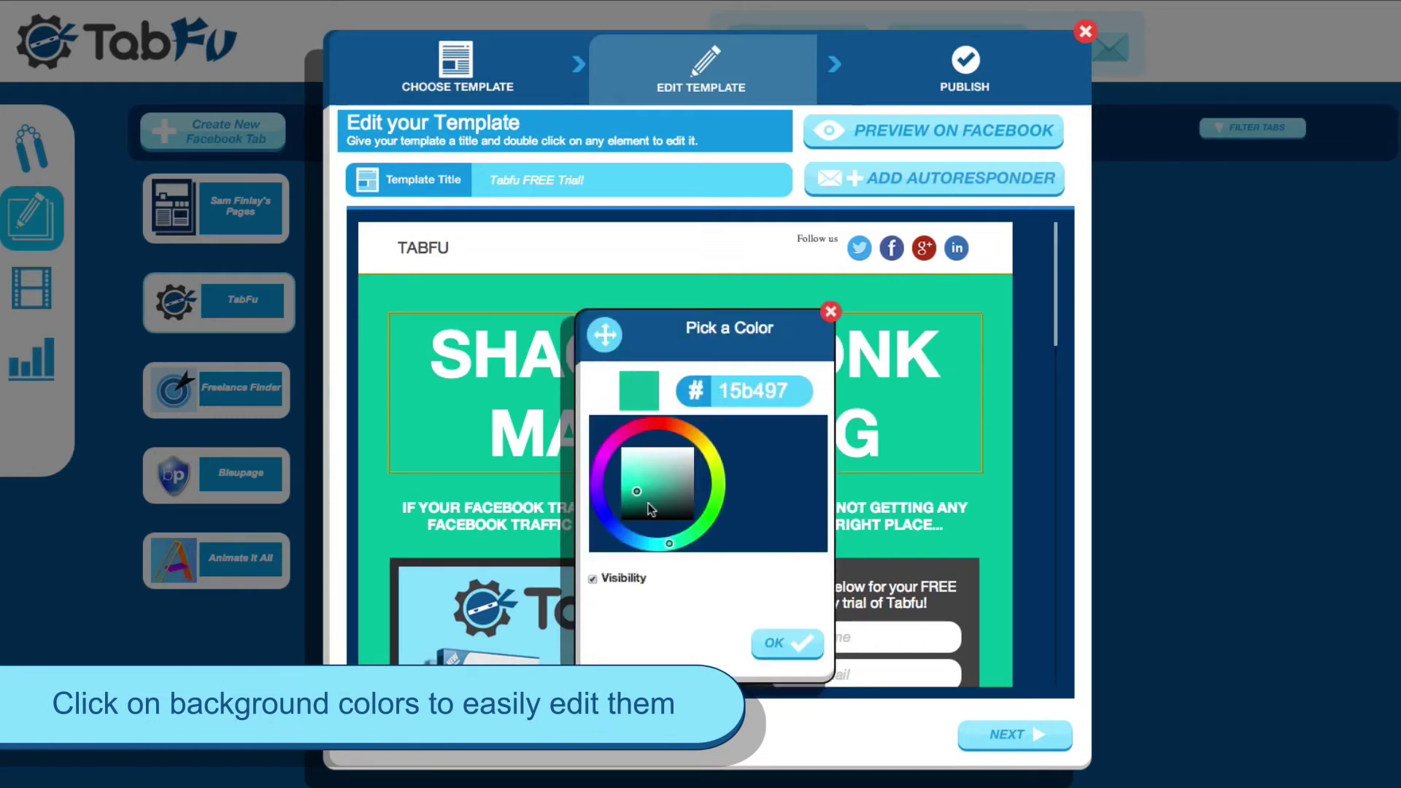
click(692, 438)
mouse_move(692, 438)
mouse_down()
mouse_move(599, 510)
mouse_move(699, 528)
mouse_up()
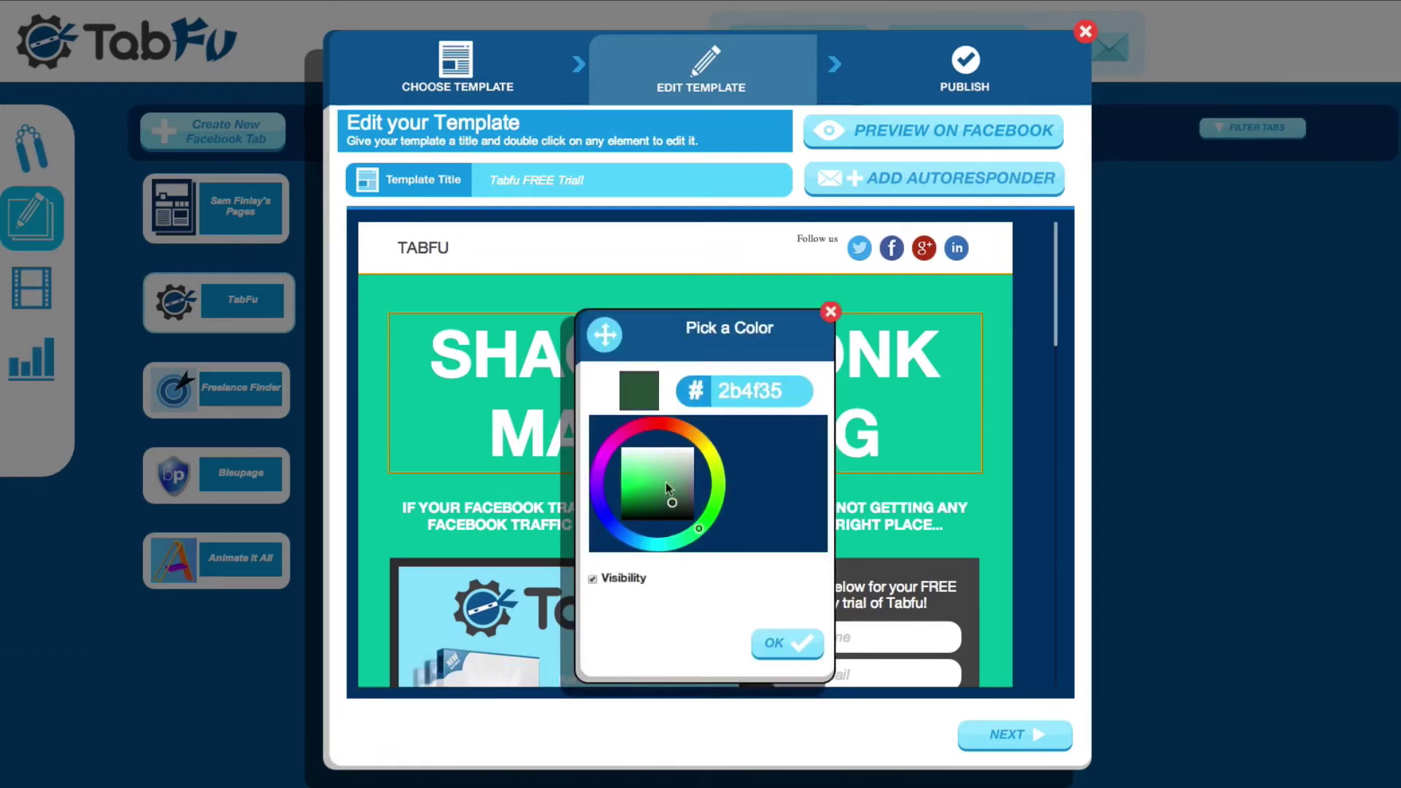
click(627, 481)
click(712, 451)
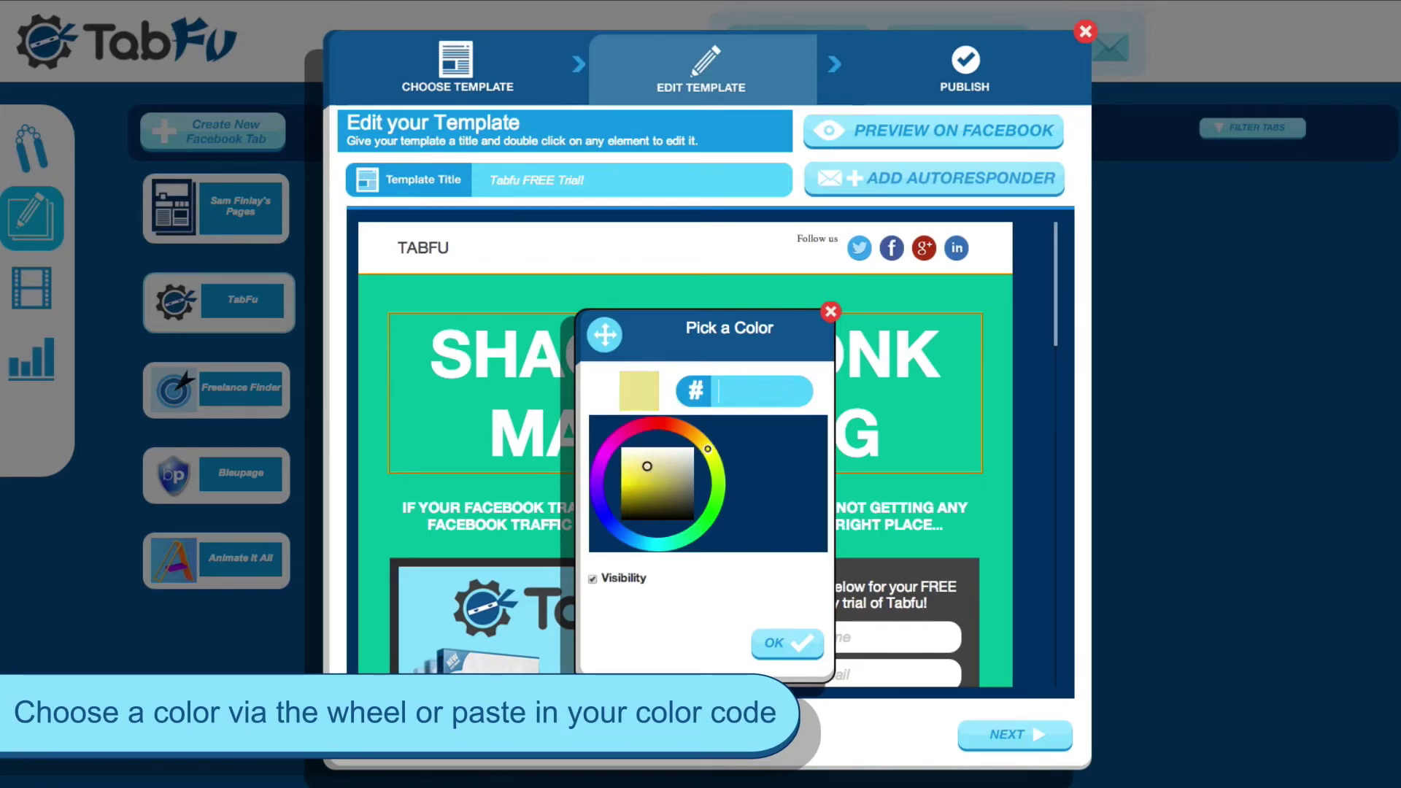
click(796, 642)
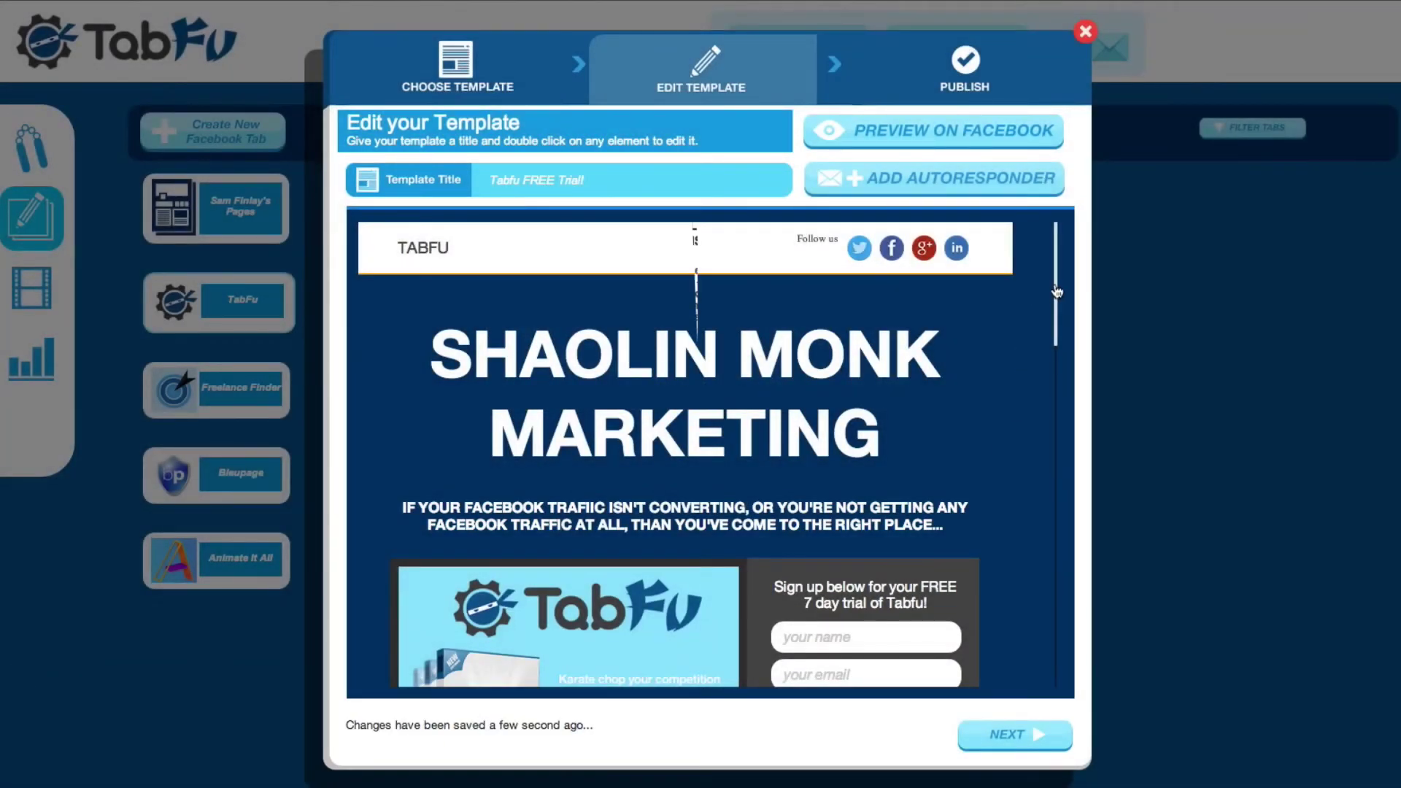
drag(1056, 291, 1041, 676)
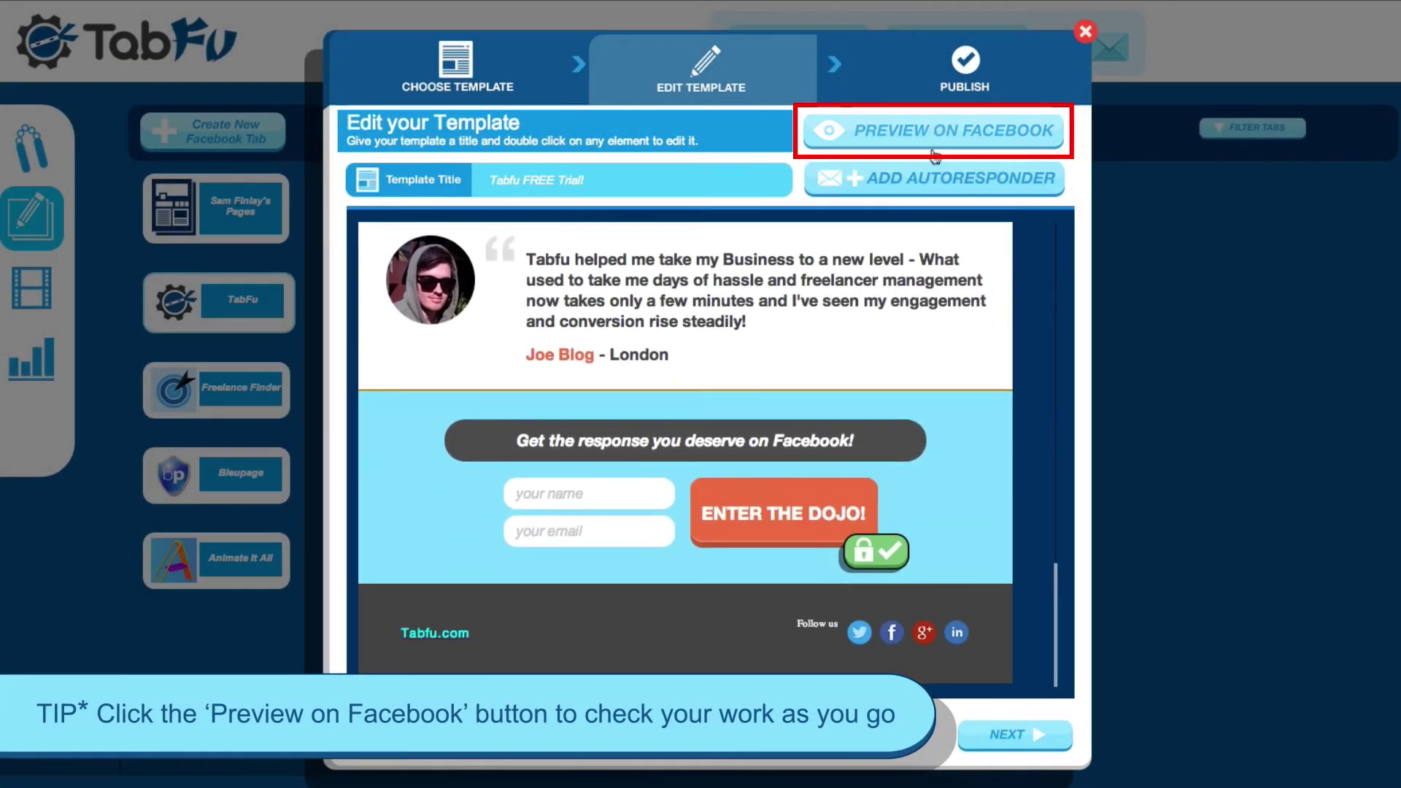
click(935, 146)
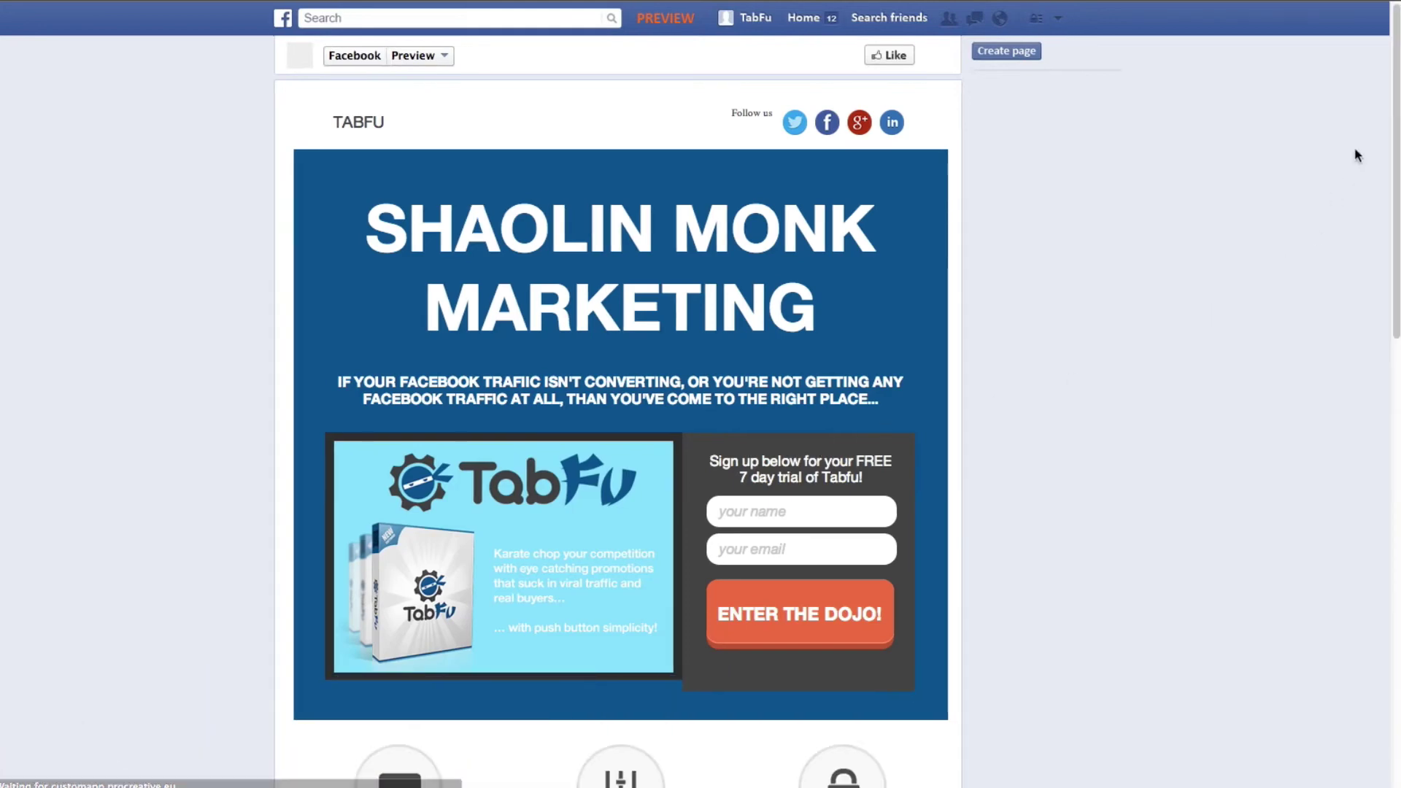
scroll(1372, 151, down, 5)
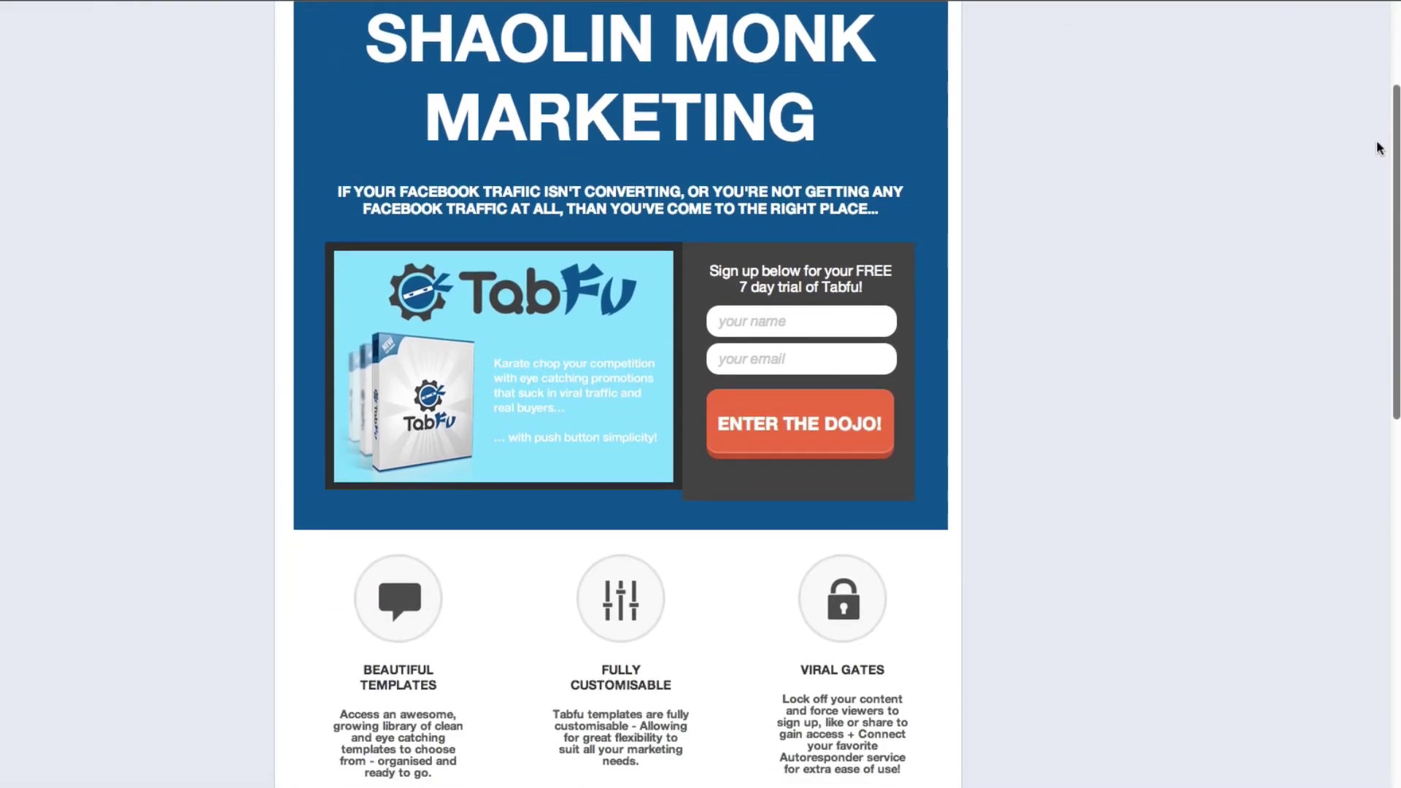
scroll(1380, 148, down, 1)
scroll(1342, 267, down, 3)
scroll(1330, 370, down, 4)
scroll(1320, 453, down, 3)
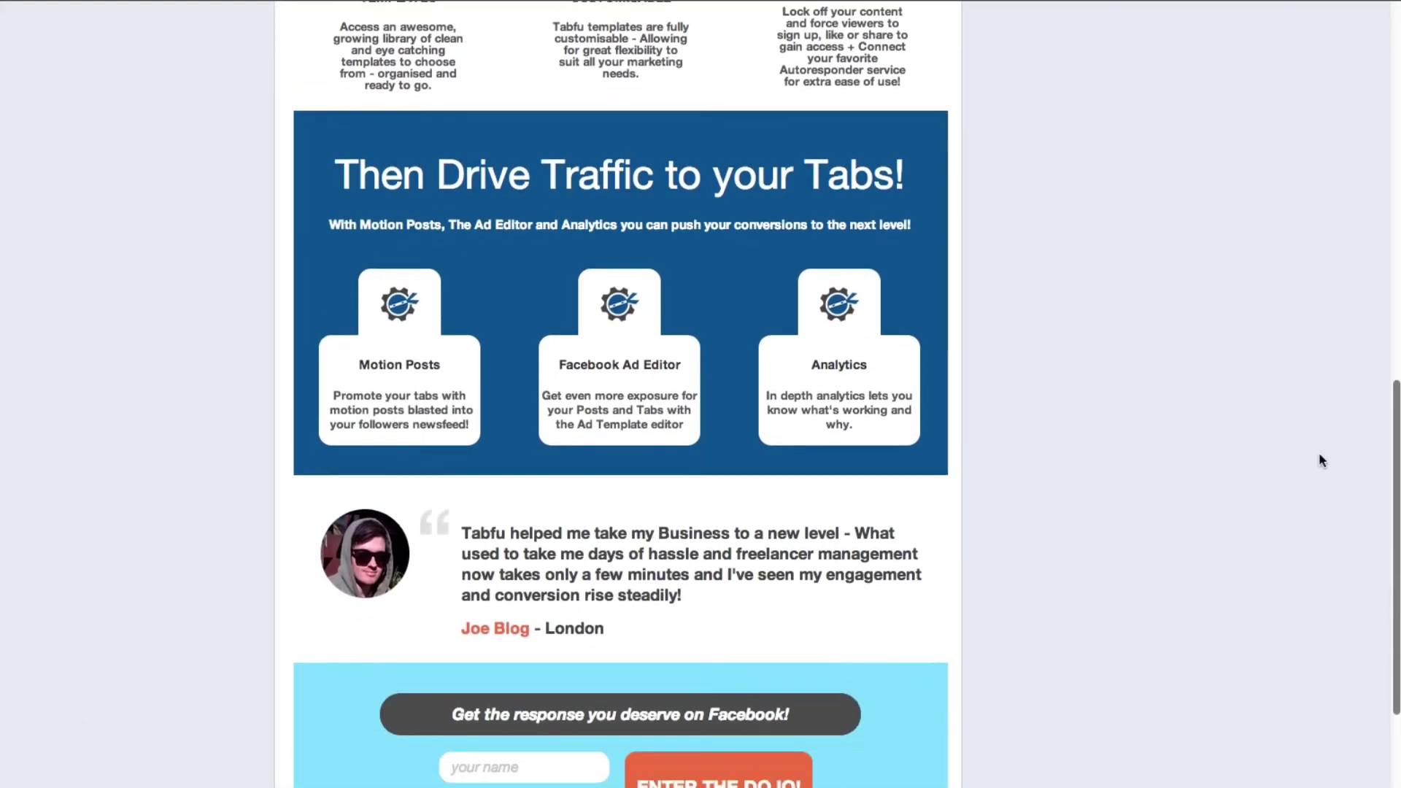
scroll(1320, 459, down, 3)
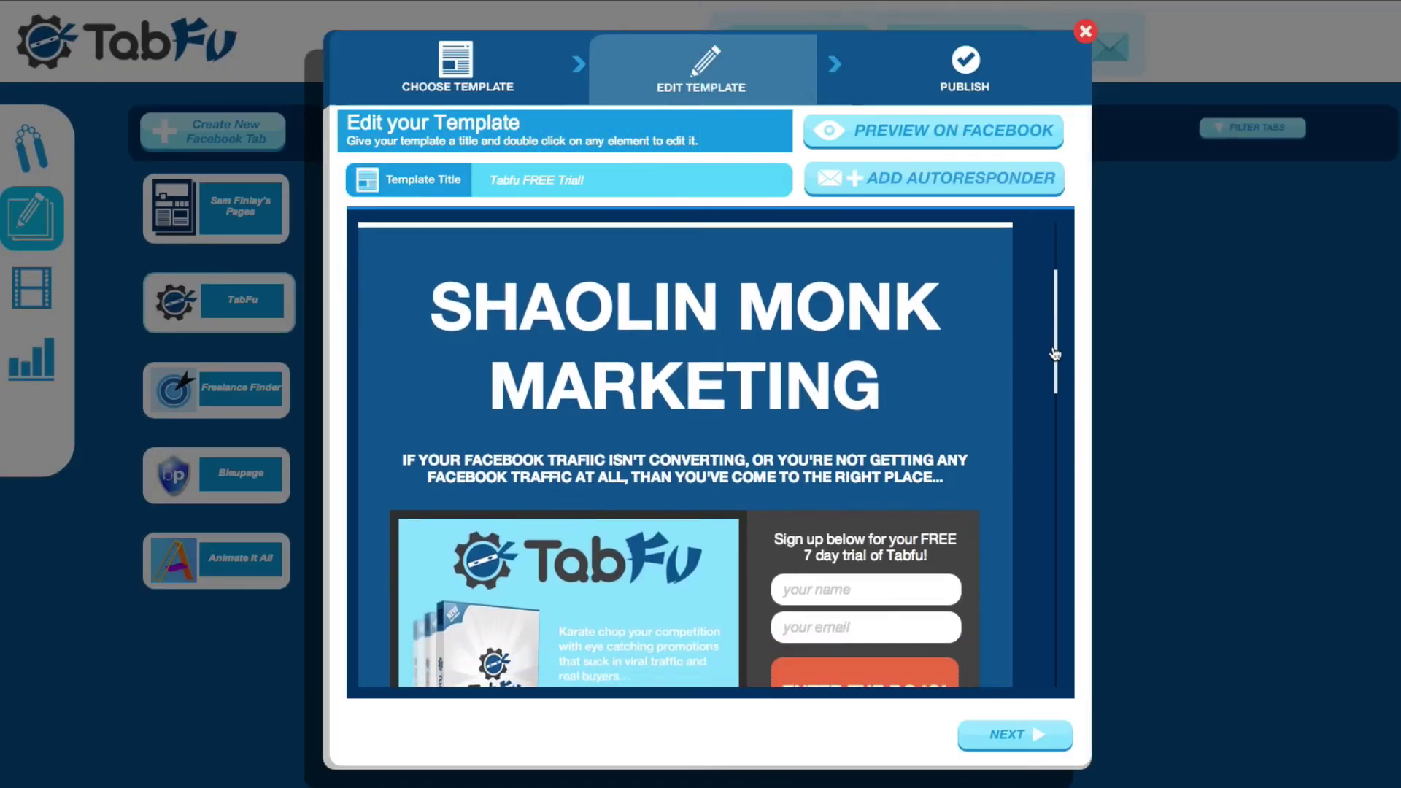
scroll(1056, 363, down, 2)
scroll(1056, 363, down, 1)
scroll(1025, 421, down, 1)
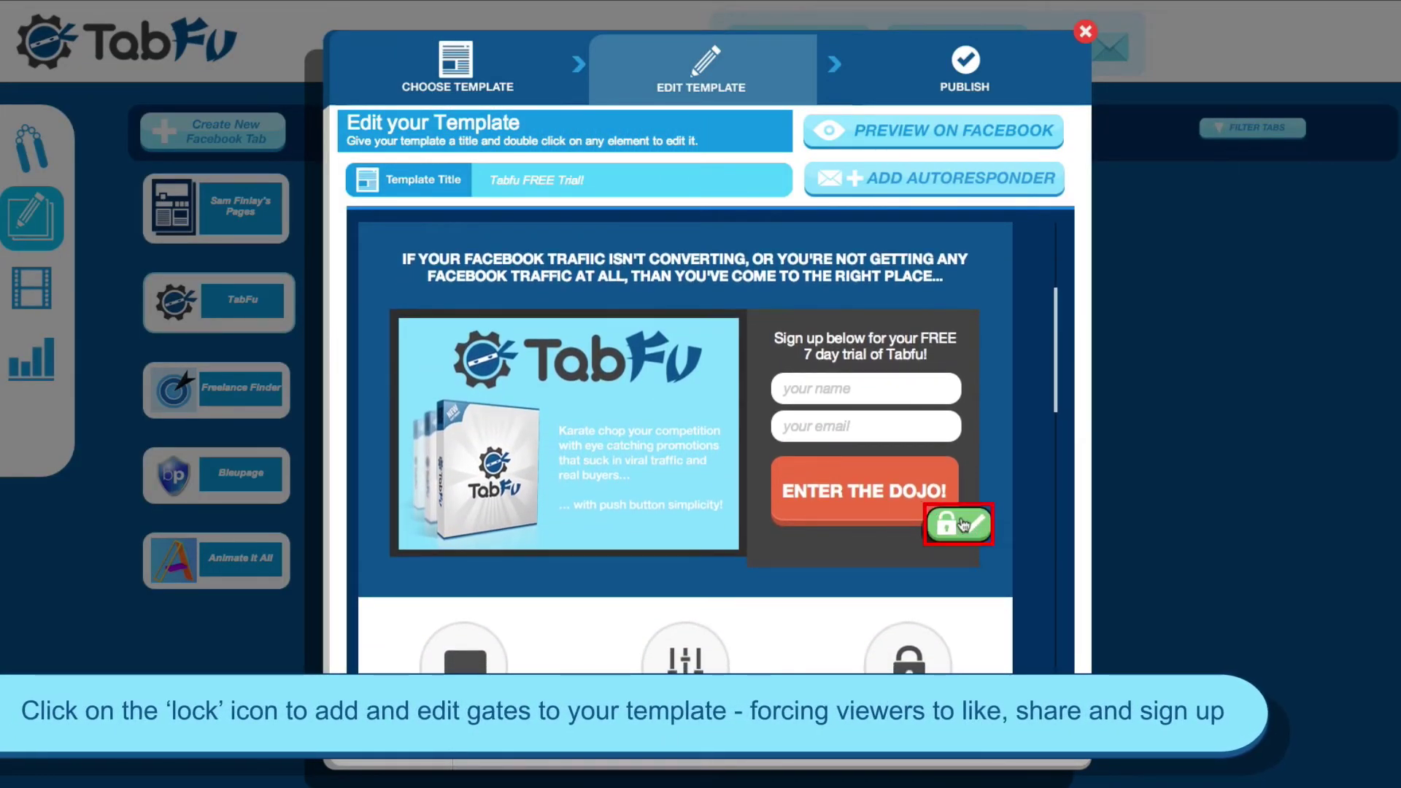
click(958, 525)
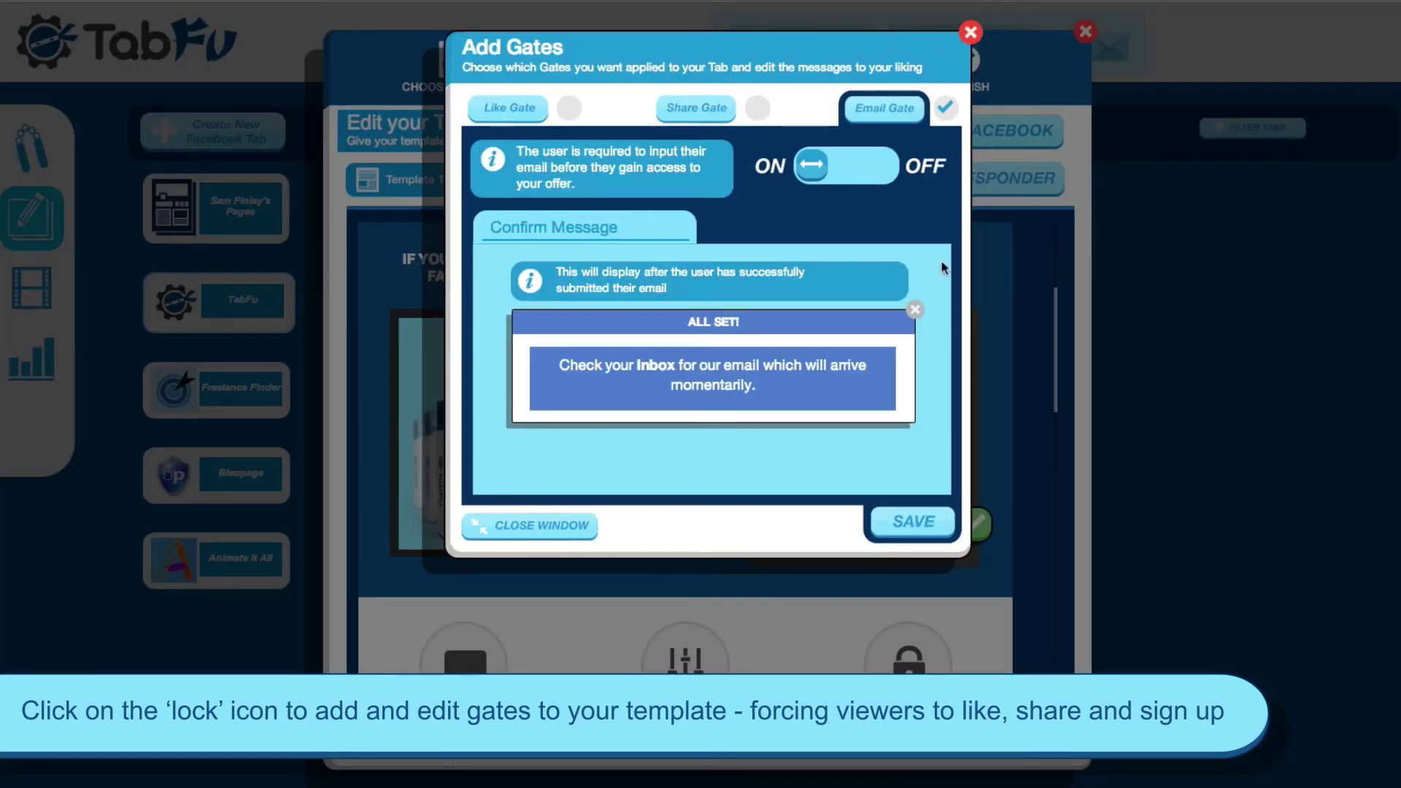
click(518, 109)
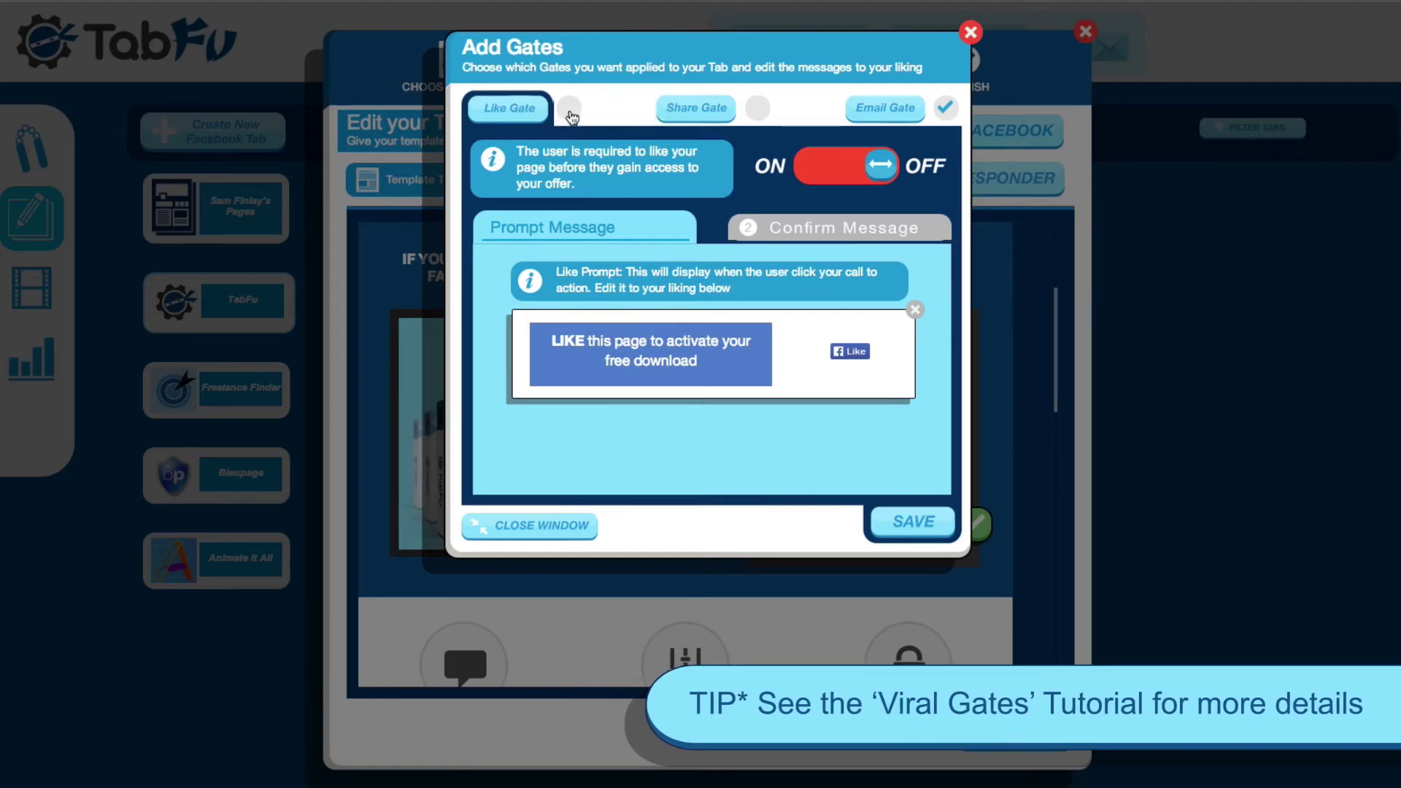
click(701, 116)
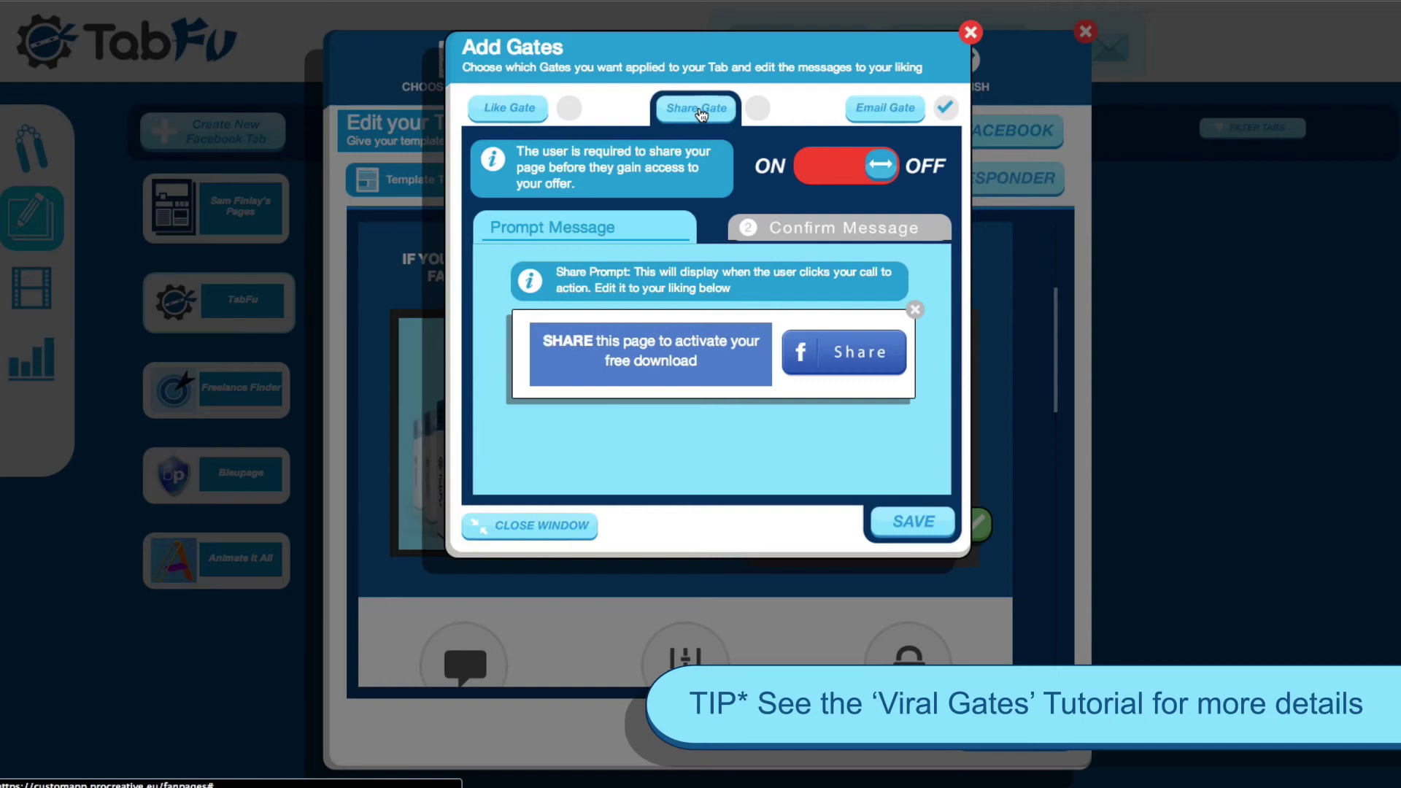
click(883, 109)
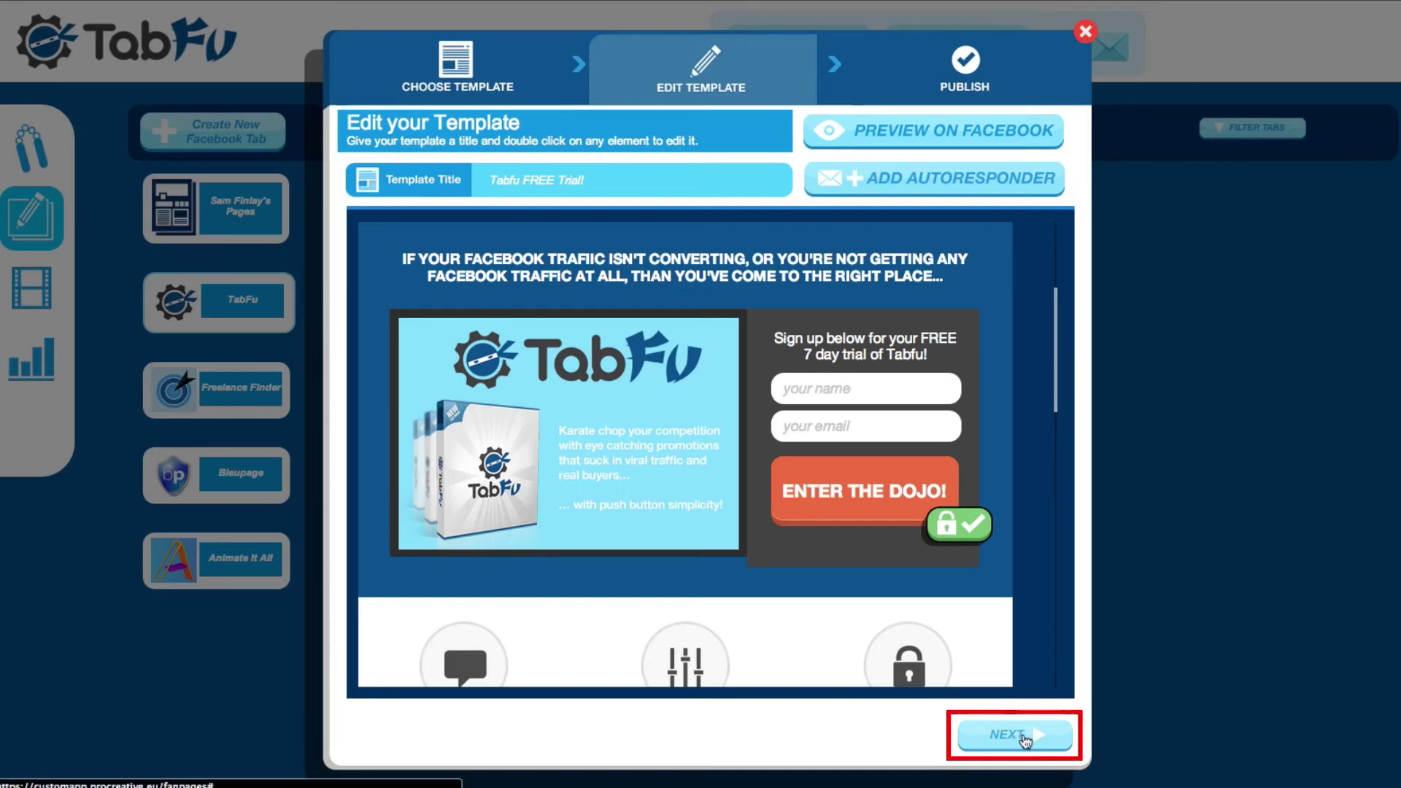
Step: Advance to the Publish step and choose the gift icon from the Icon Library
click(1021, 738)
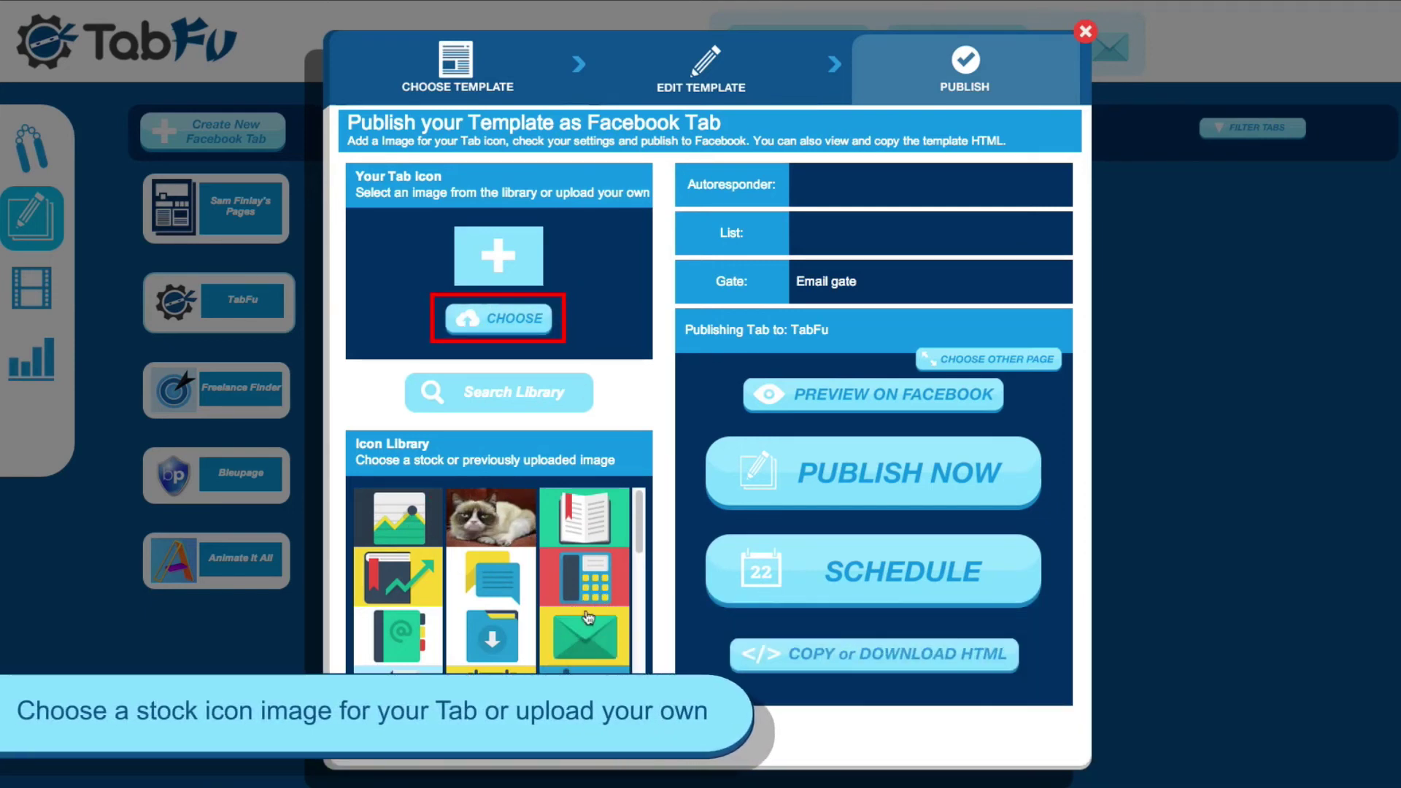
mouse_move(641, 518)
mouse_down()
mouse_move(643, 668)
mouse_move(641, 511)
mouse_up()
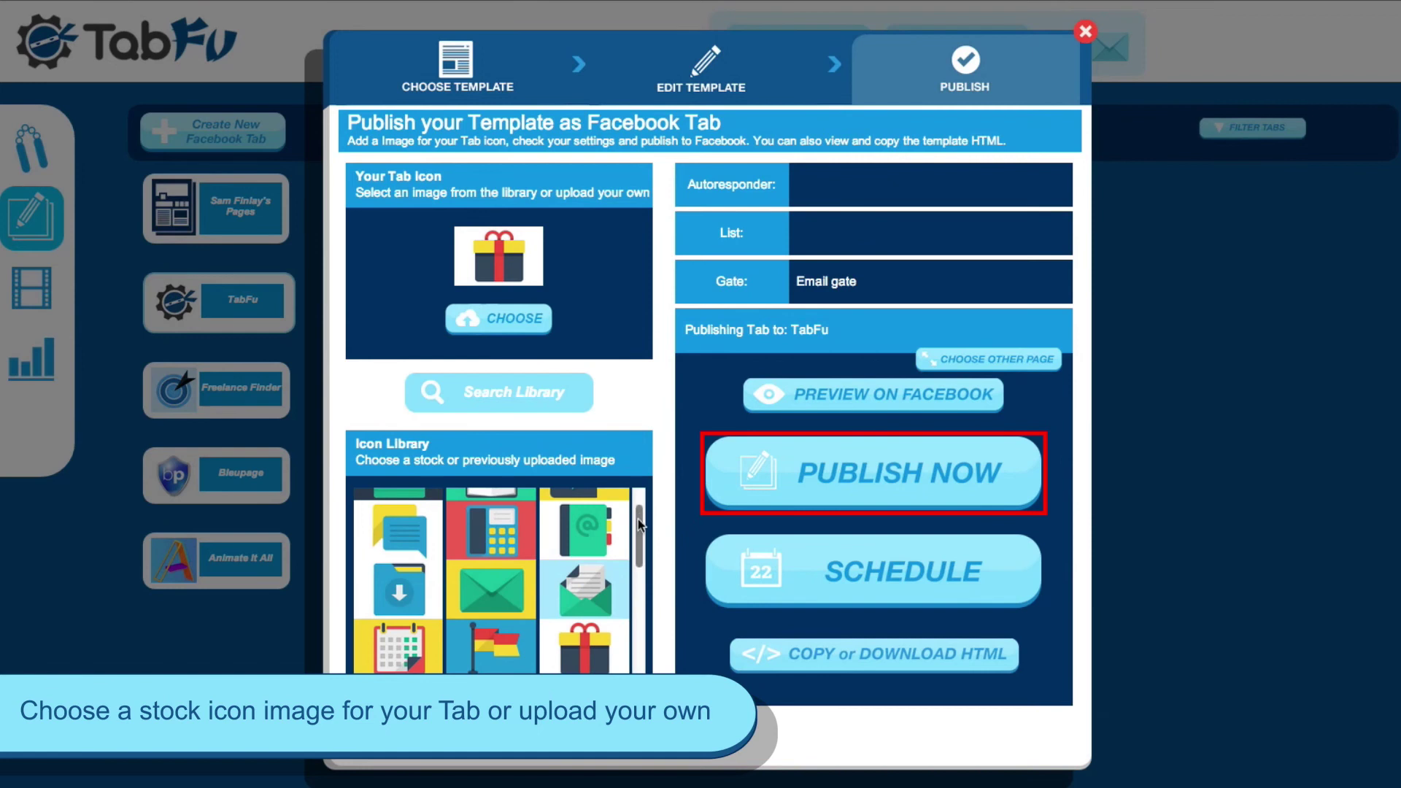
drag(639, 524, 640, 482)
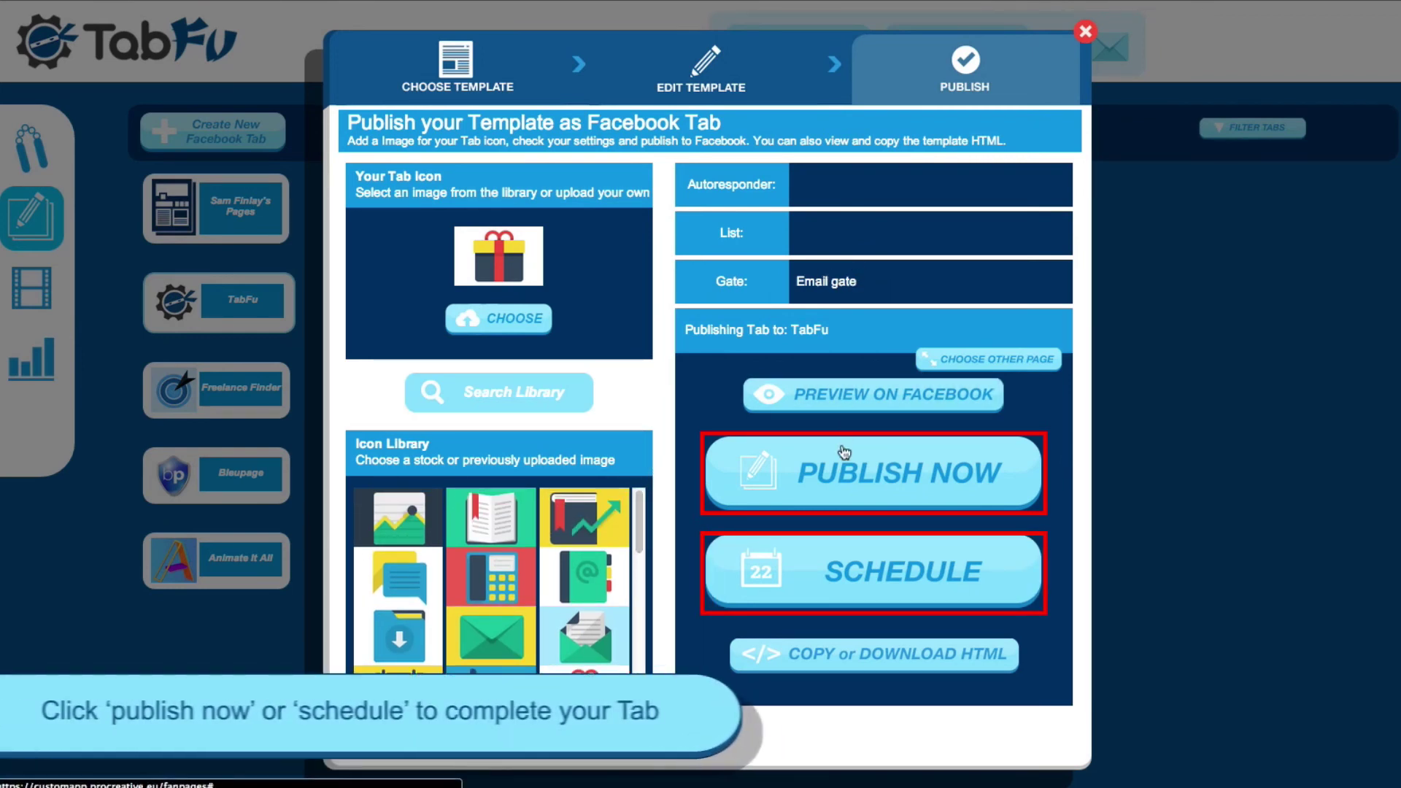
Step: Publish the 'Tabfu FREE Trial!' tab now and close the congratulations window
click(845, 474)
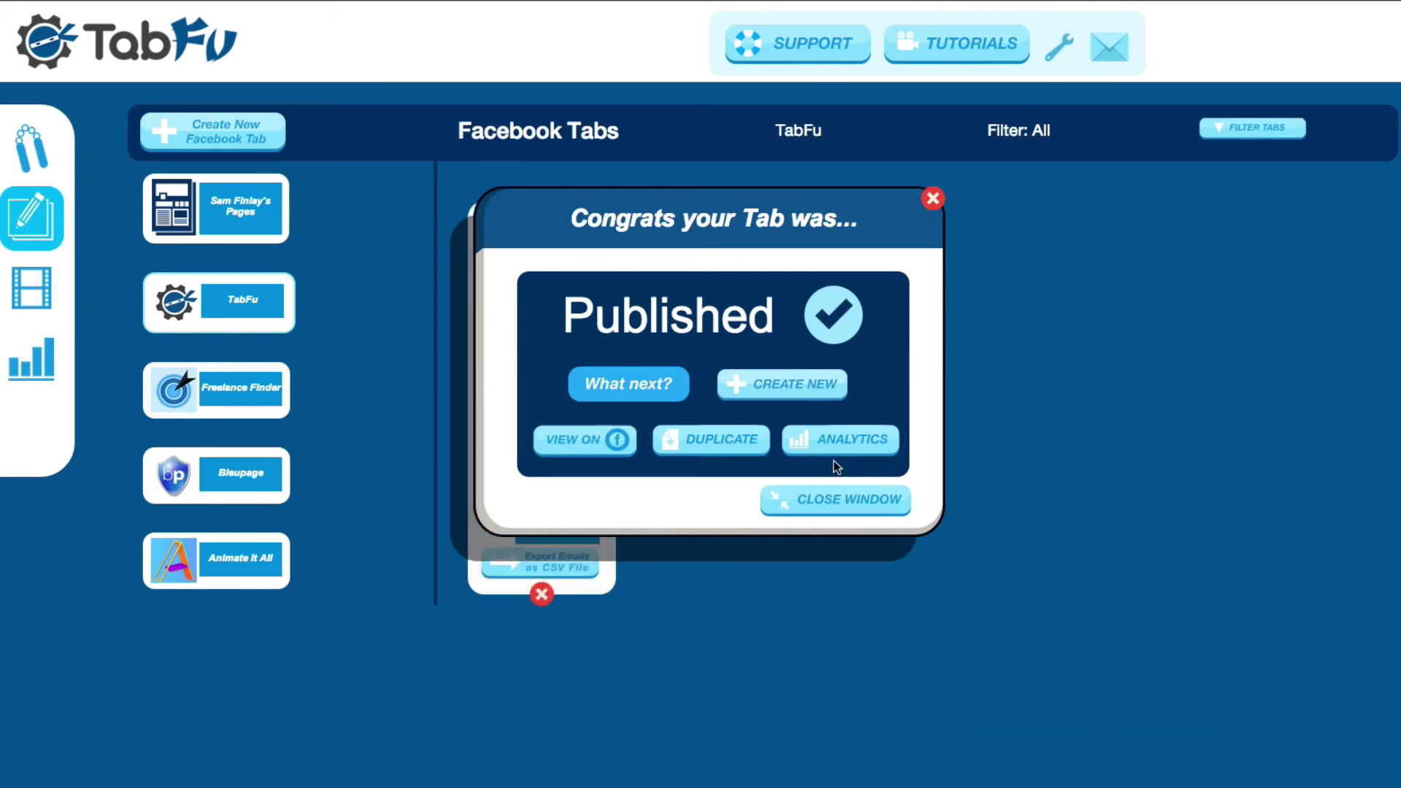
click(866, 509)
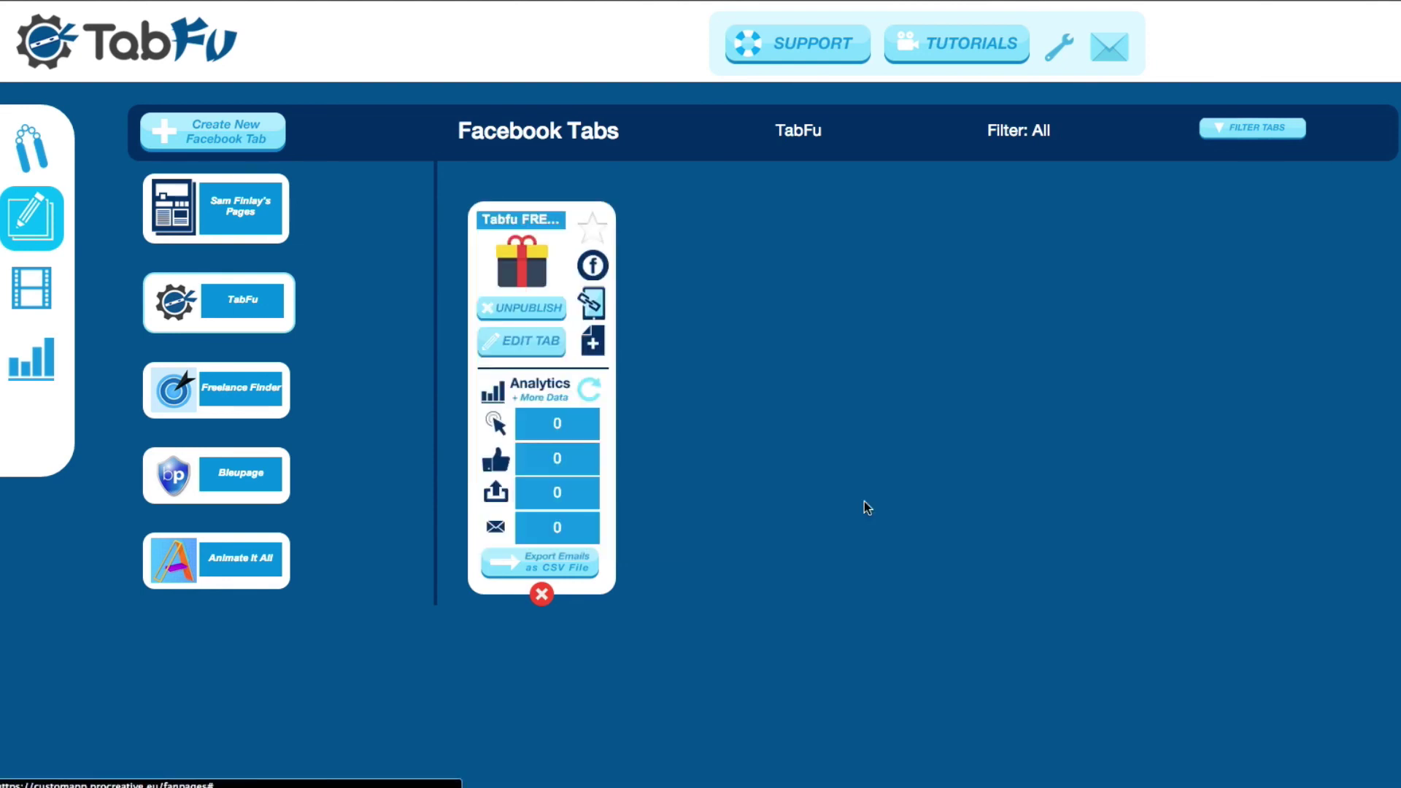